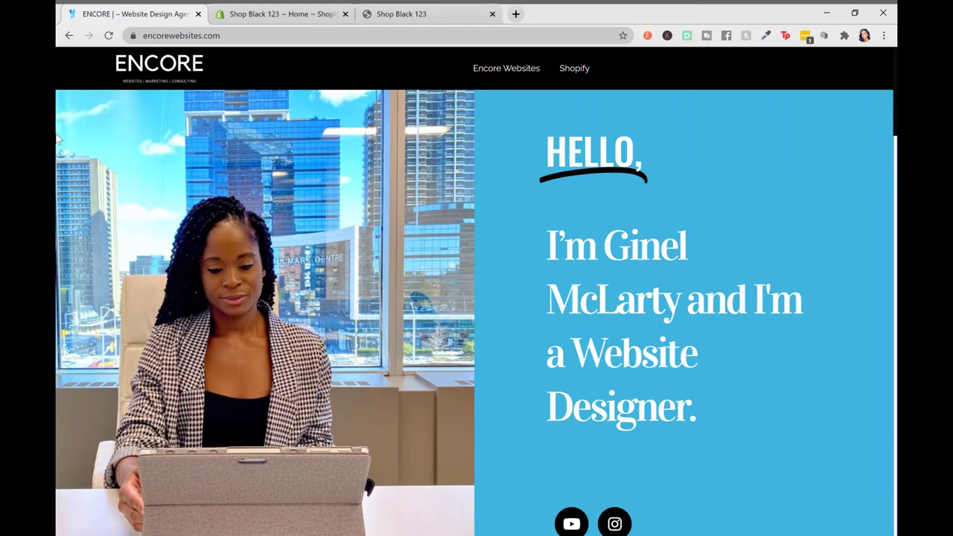
Switch to the Shop Black 123 admin, open its Themes page and scroll to Theme library
{"action": "left_click", "coordinate": [299, 18]}
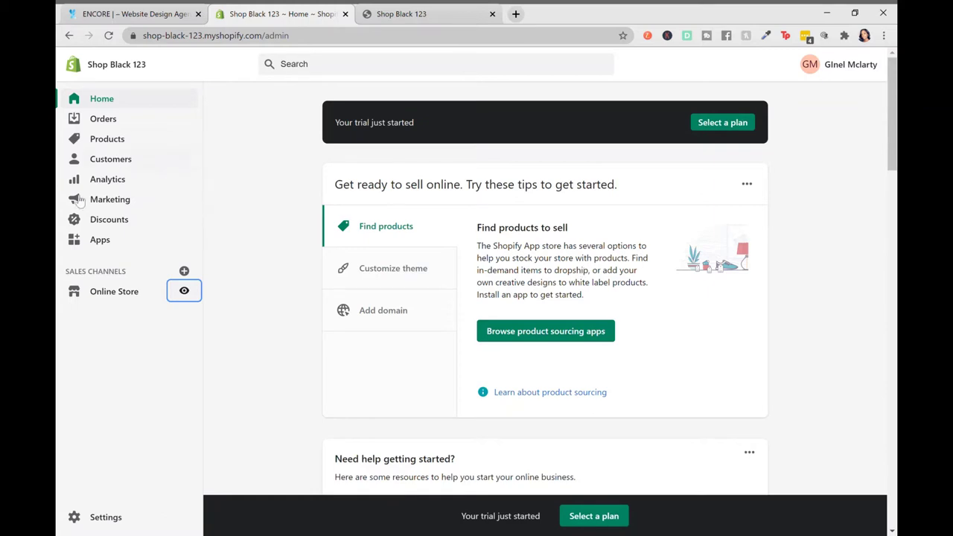
{"action": "left_click", "coordinate": [114, 291]}
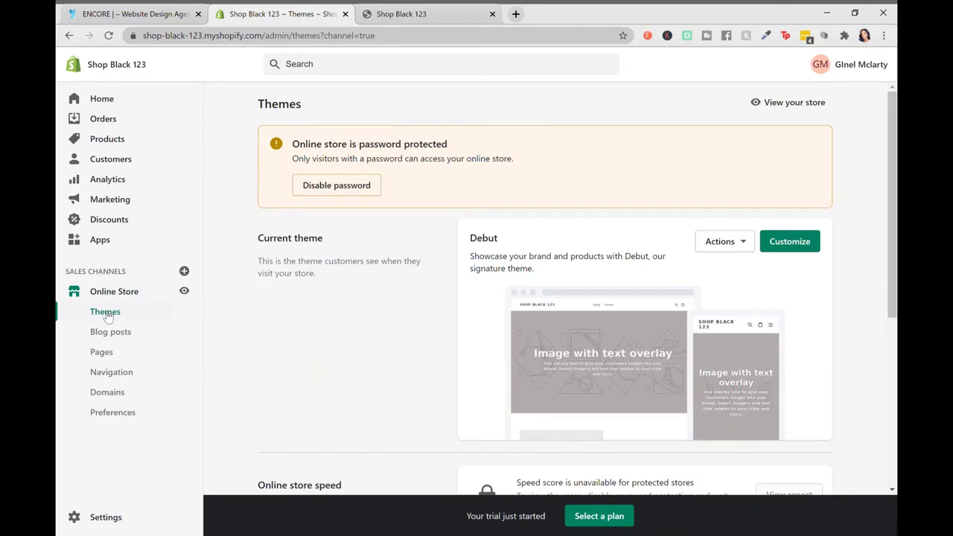
{"action": "scroll", "coordinate": [362, 316], "scroll_direction": "down", "scroll_amount": 4}
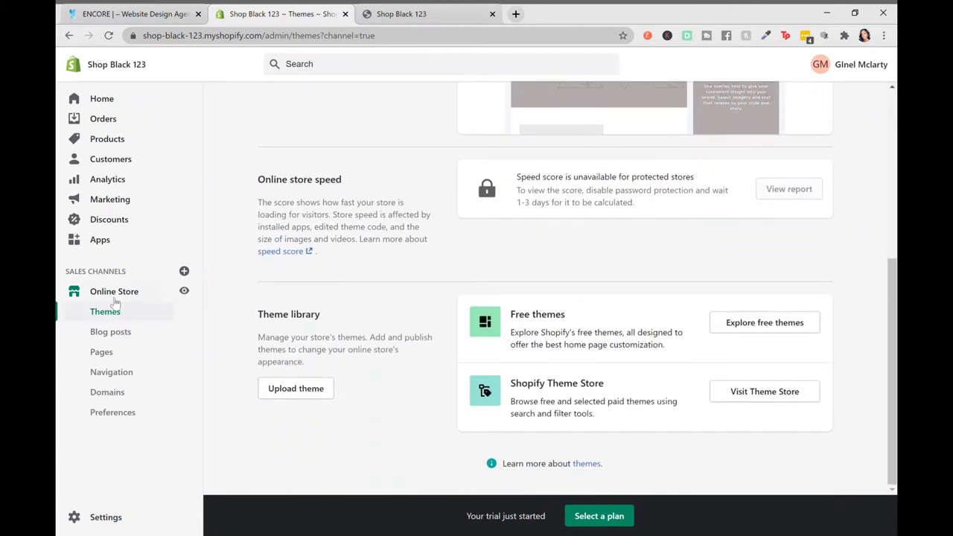
{"action": "scroll", "coordinate": [470, 209], "scroll_direction": "up", "scroll_amount": 3}
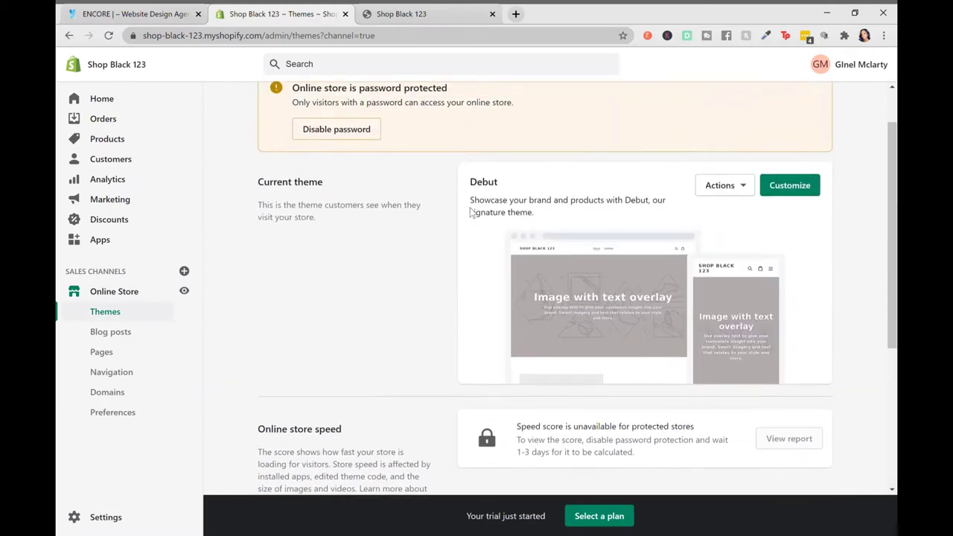
{"action": "scroll", "coordinate": [470, 213], "scroll_direction": "down", "scroll_amount": 3}
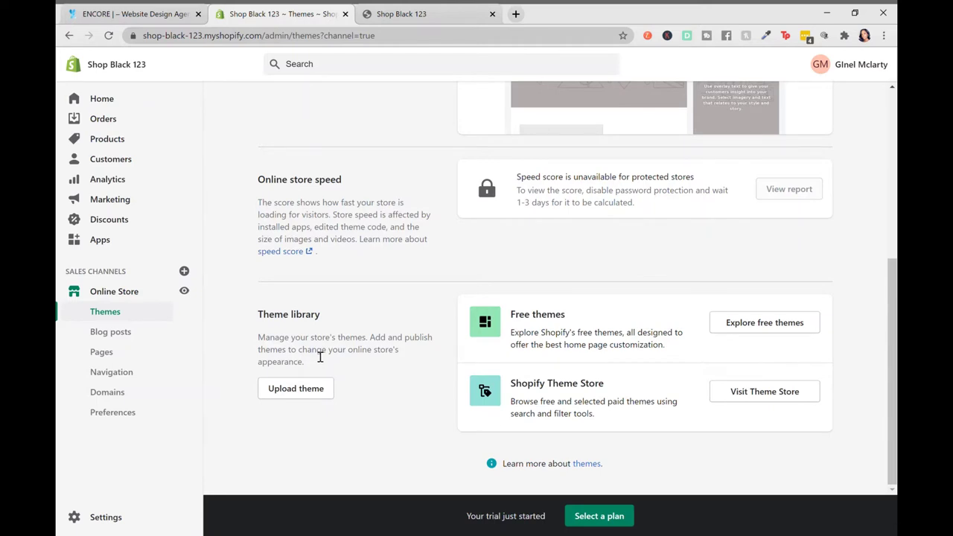
{"action": "left_click", "coordinate": [297, 393]}
Browse the free themes gallery: Simple, Boundless, Venture, Supply and Narrative beside current Debut
{"action": "left_click", "coordinate": [781, 330]}
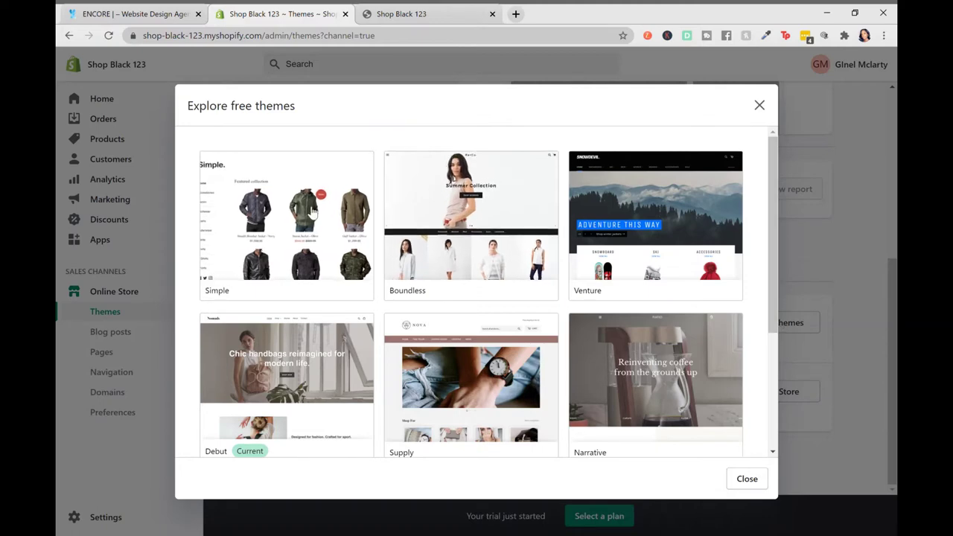
{"action": "scroll", "coordinate": [652, 258], "scroll_direction": "down", "scroll_amount": 3}
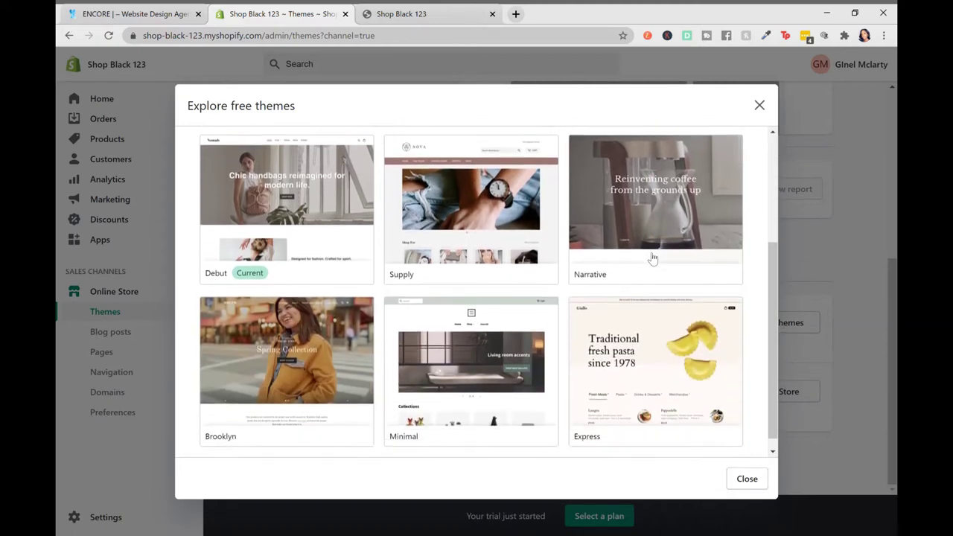
{"action": "scroll", "coordinate": [652, 258], "scroll_direction": "up", "scroll_amount": 3}
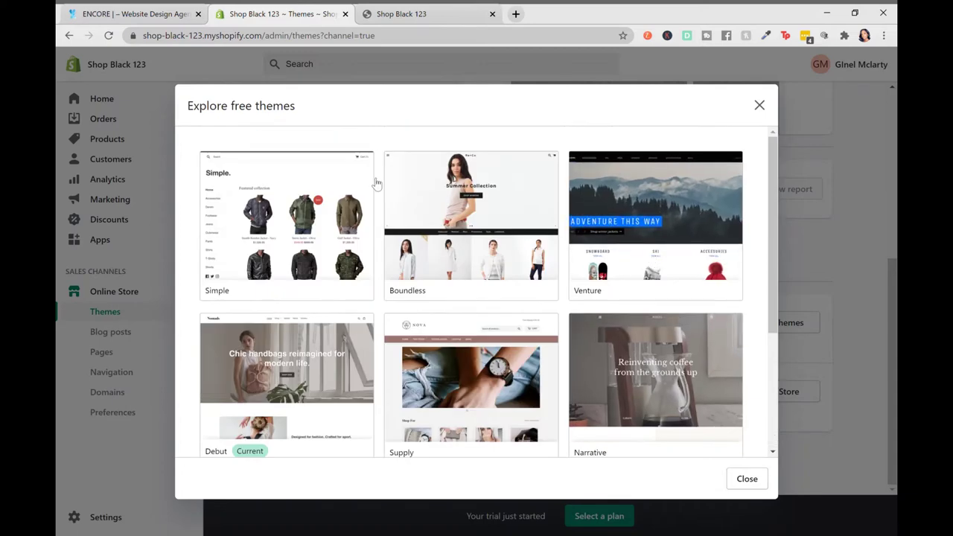
{"action": "scroll", "coordinate": [685, 218], "scroll_direction": "down", "scroll_amount": 3}
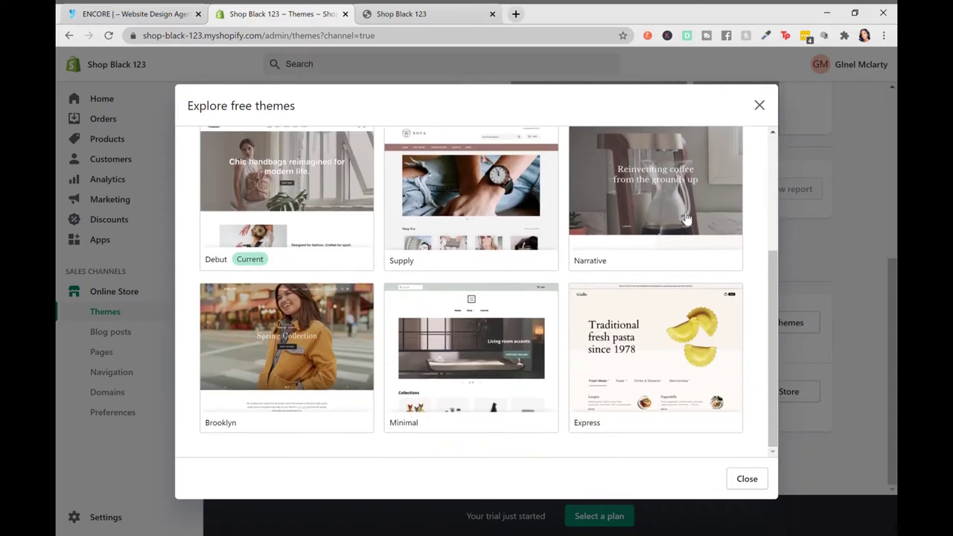
{"action": "scroll", "coordinate": [686, 218], "scroll_direction": "up", "scroll_amount": 3}
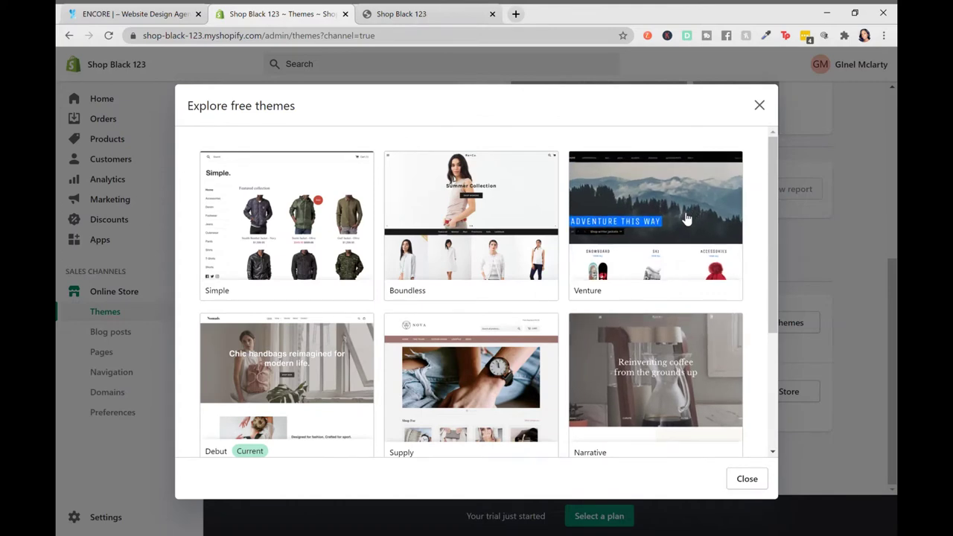
Open the Simple theme's details and preview its Toy style, then its Beauty style
{"action": "left_click", "coordinate": [303, 214]}
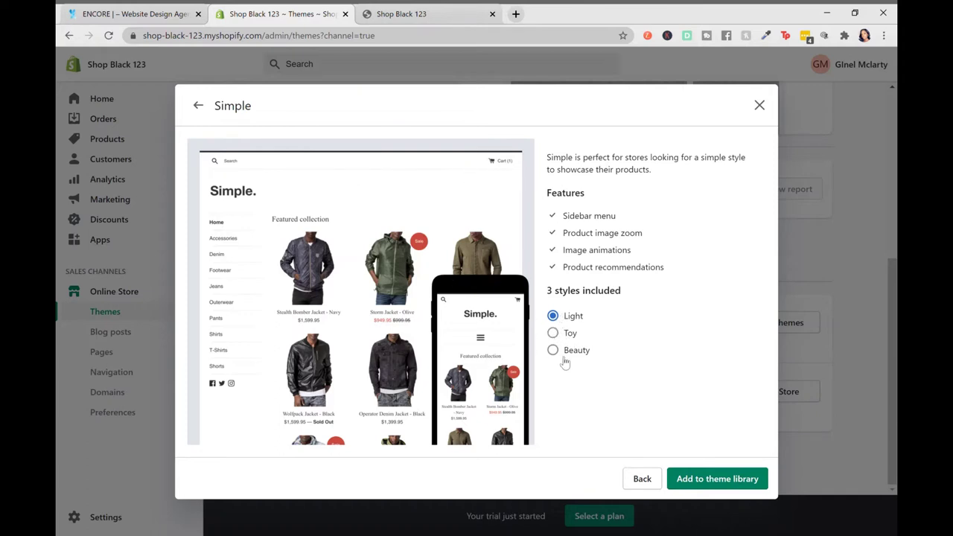
{"action": "left_click", "coordinate": [556, 335]}
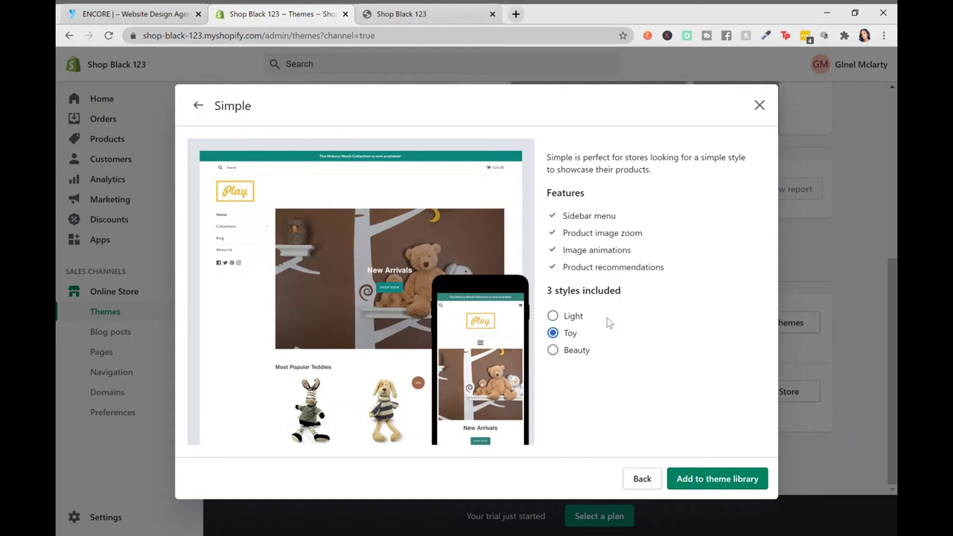
{"action": "left_click", "coordinate": [557, 353]}
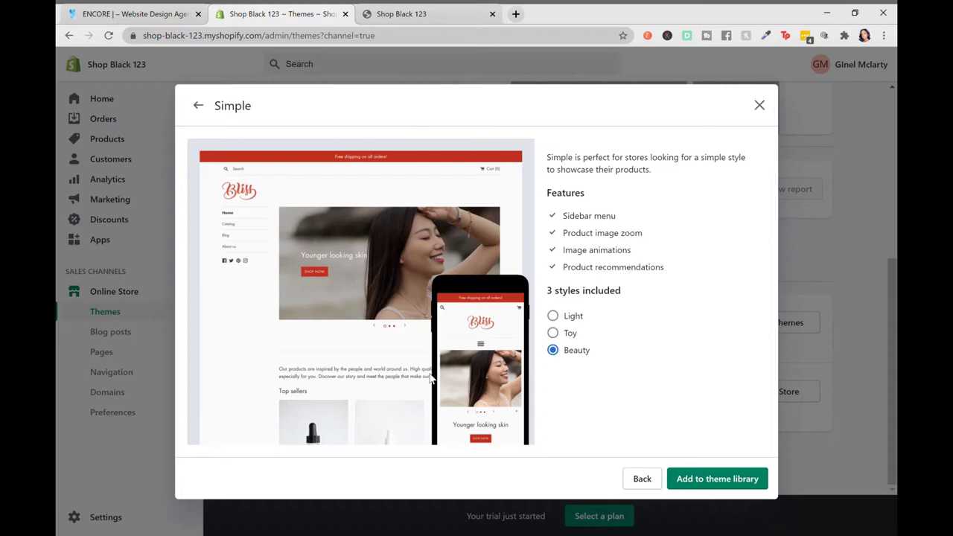
Go back to the free themes gallery and open the Supply theme's details
{"action": "left_click", "coordinate": [657, 484]}
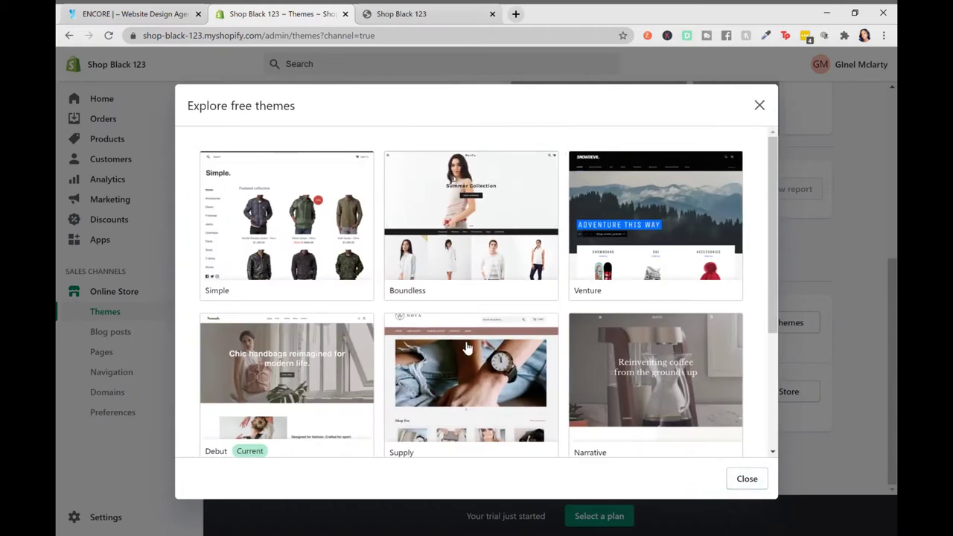
{"action": "scroll", "coordinate": [468, 349], "scroll_direction": "down", "scroll_amount": 1}
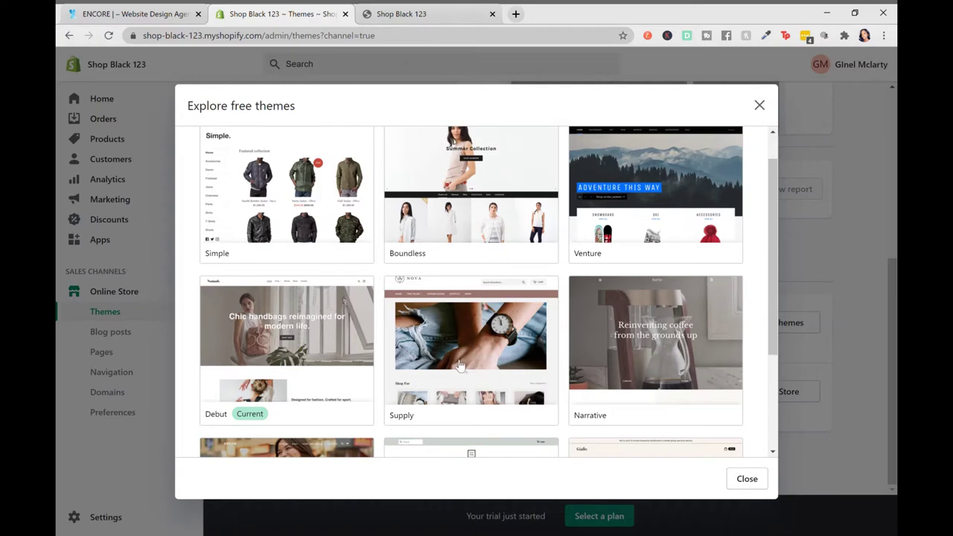
{"action": "scroll", "coordinate": [459, 364], "scroll_direction": "down", "scroll_amount": 3}
{"action": "scroll", "coordinate": [459, 365], "scroll_direction": "up", "scroll_amount": 2}
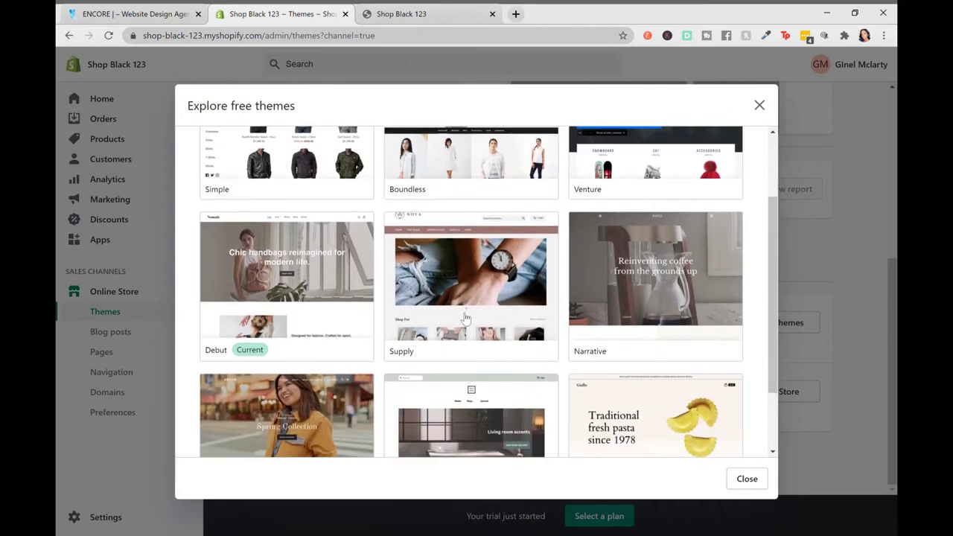
{"action": "left_click", "coordinate": [465, 318]}
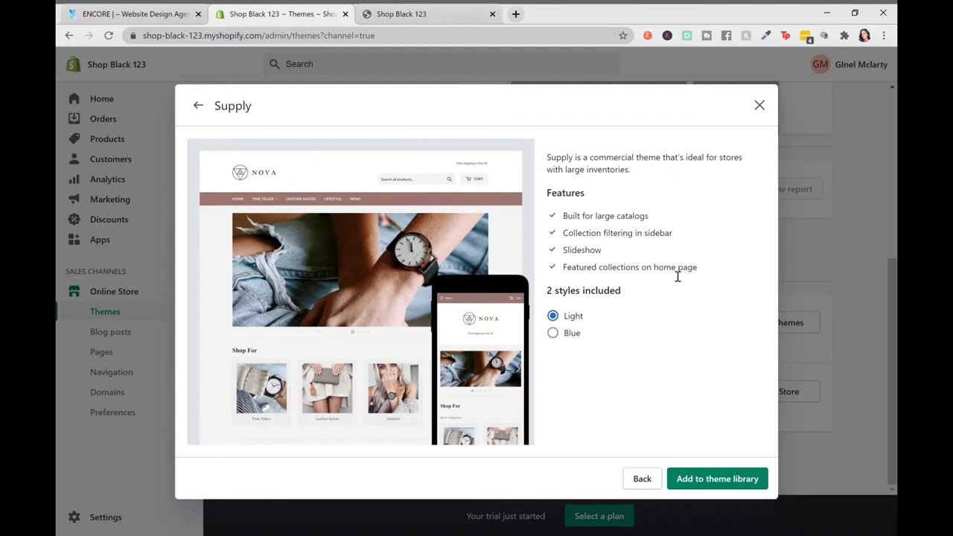
Compare the Supply theme's Blue and Light style previews, then return to the gallery
{"action": "left_click", "coordinate": [553, 334]}
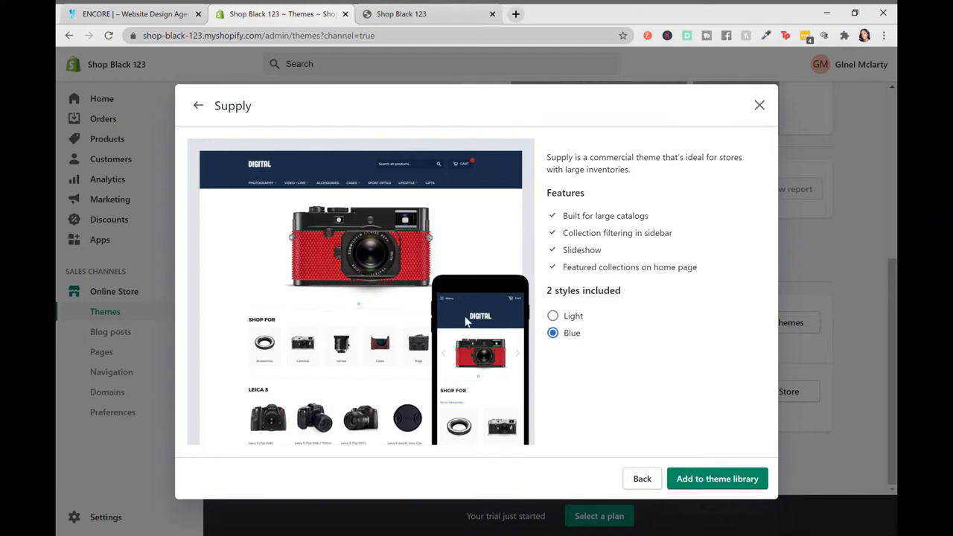
{"action": "left_click", "coordinate": [566, 319]}
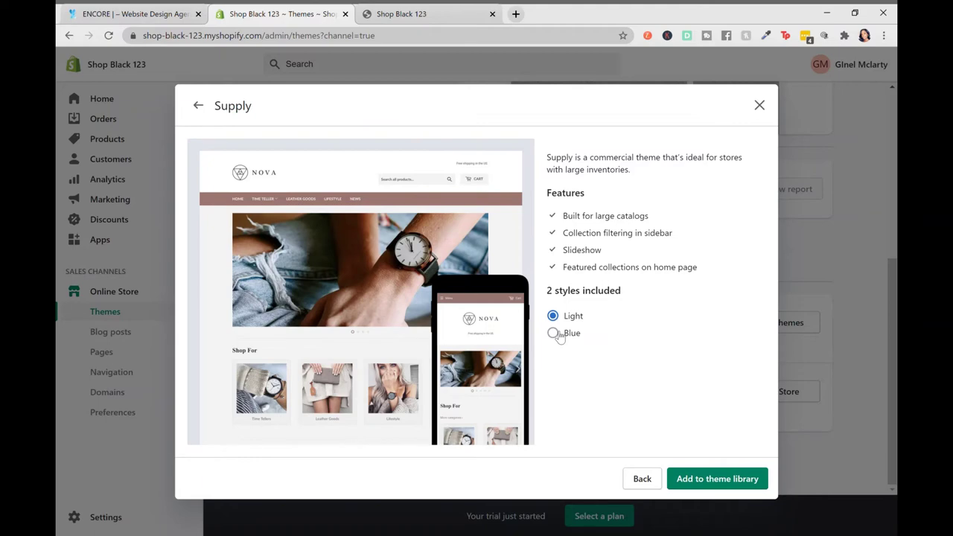
{"action": "left_click", "coordinate": [559, 335]}
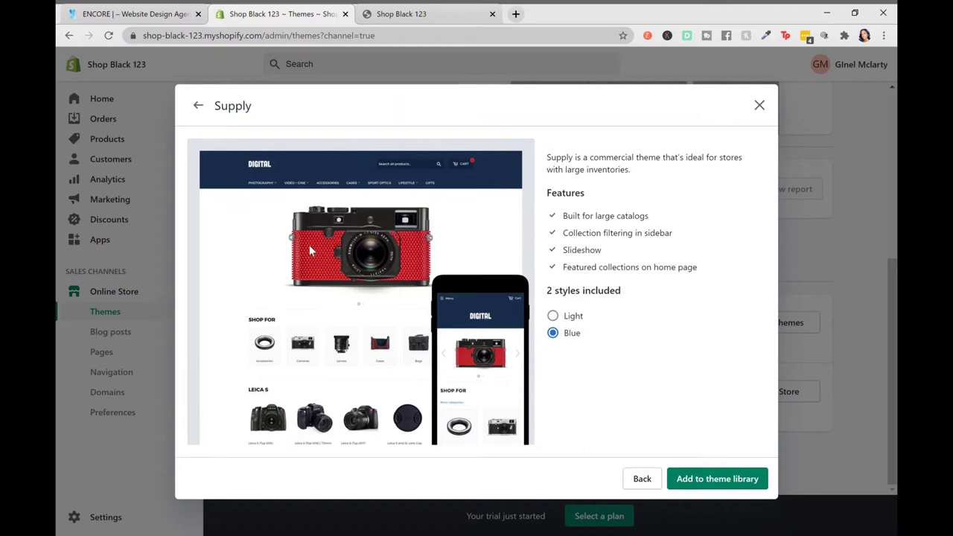
{"action": "left_click", "coordinate": [637, 479]}
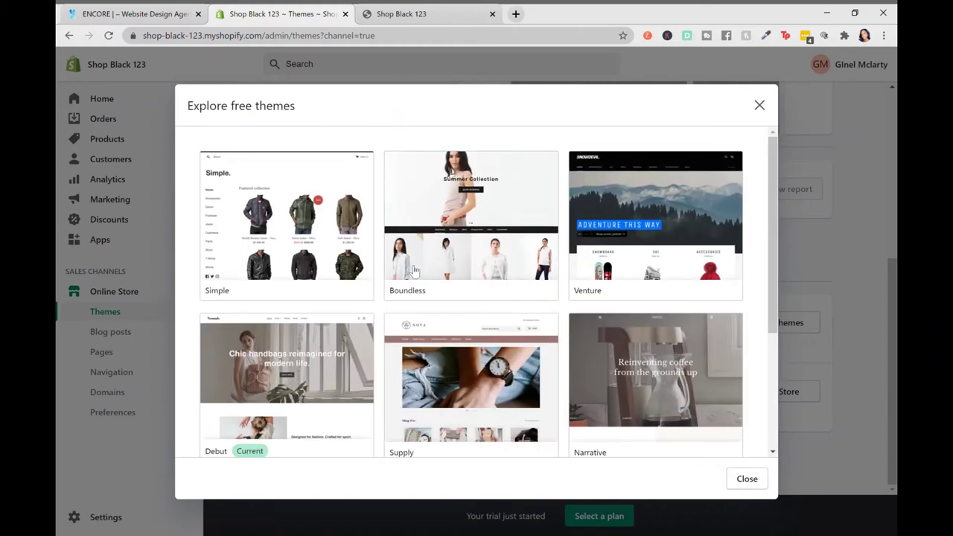
Close the free themes gallery and view Boundless (free) and Palo Alto ($180) on the Theme Store
{"action": "scroll", "coordinate": [515, 352], "scroll_direction": "down", "scroll_amount": 2}
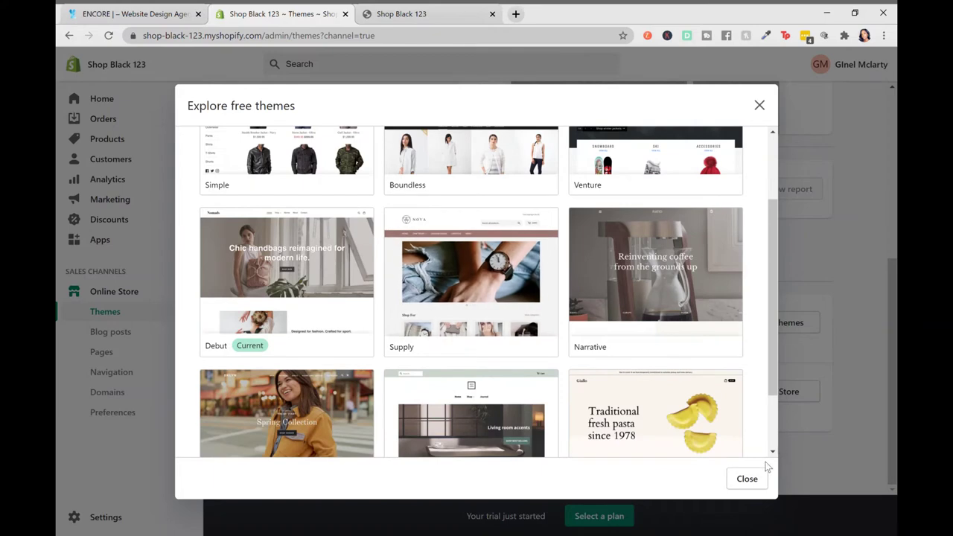
{"action": "left_click", "coordinate": [750, 480]}
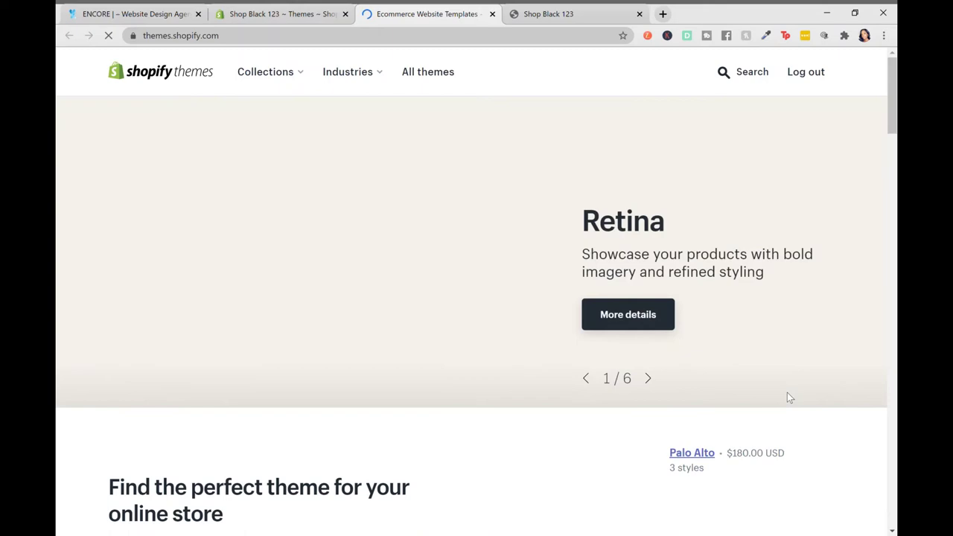
{"action": "scroll", "coordinate": [521, 393], "scroll_direction": "down", "scroll_amount": 4}
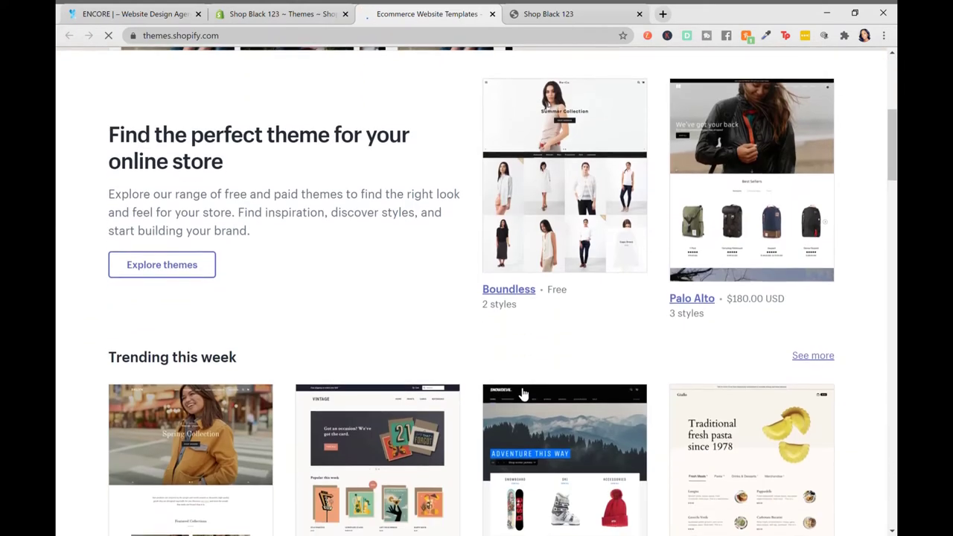
{"action": "scroll", "coordinate": [521, 391], "scroll_direction": "up", "scroll_amount": 2}
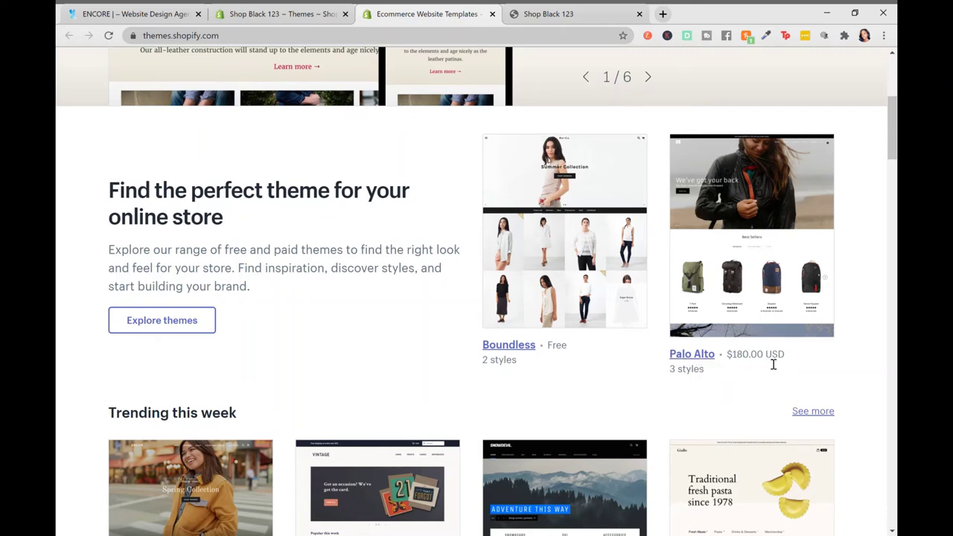
Open the Palo Alto theme page and scroll through its features, 152 reviews and example stores
{"action": "left_click", "coordinate": [700, 356]}
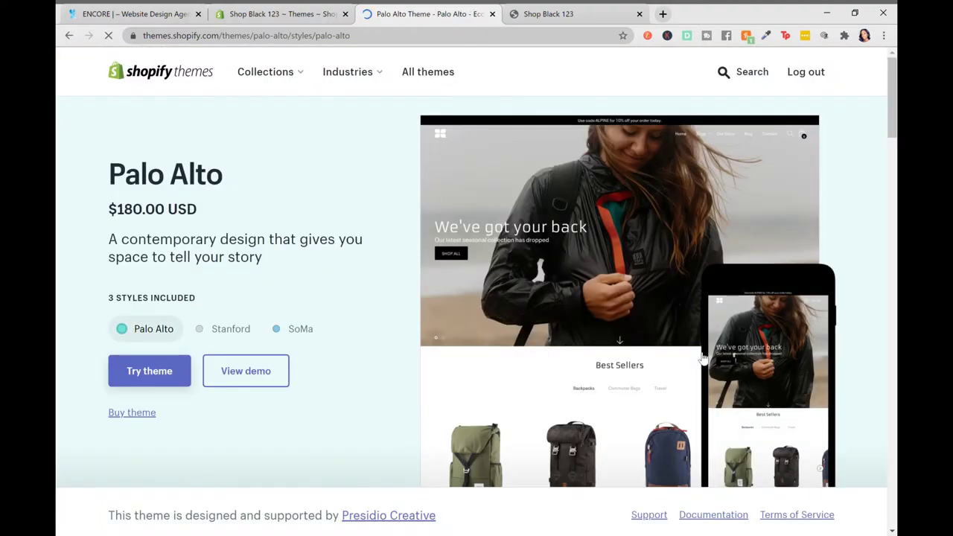
{"action": "scroll", "coordinate": [702, 359], "scroll_direction": "down", "scroll_amount": 6}
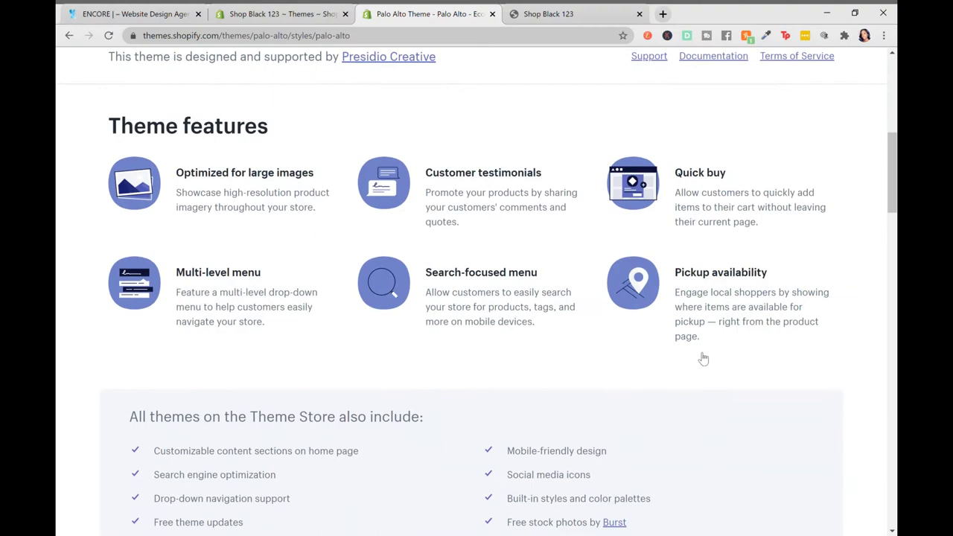
{"action": "scroll", "coordinate": [702, 358], "scroll_direction": "down", "scroll_amount": 15}
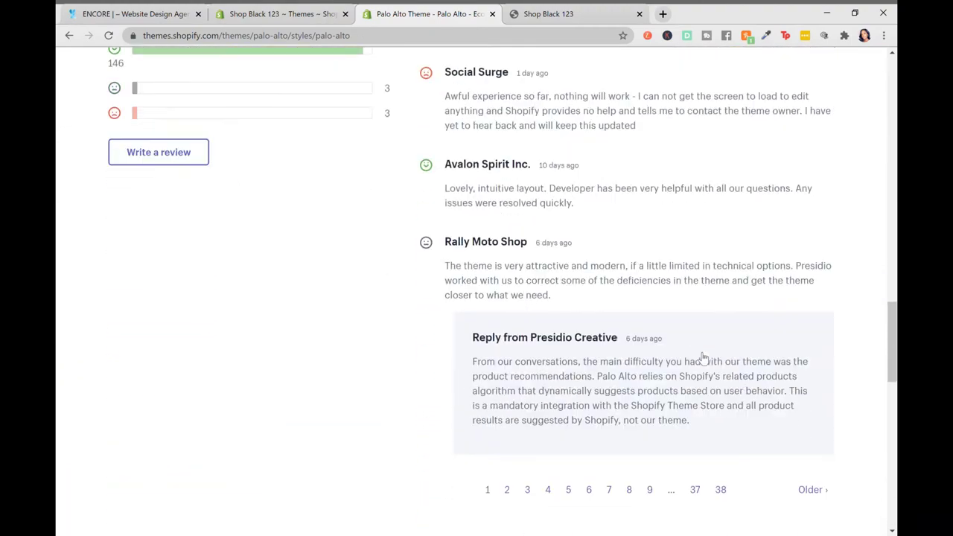
{"action": "scroll", "coordinate": [702, 358], "scroll_direction": "down", "scroll_amount": 3}
{"action": "scroll", "coordinate": [702, 359], "scroll_direction": "up", "scroll_amount": 8}
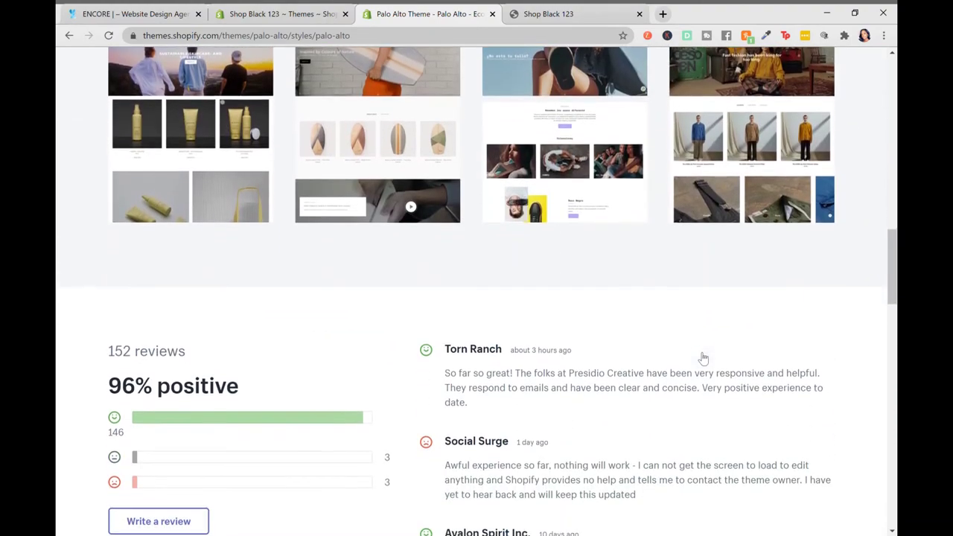
{"action": "scroll", "coordinate": [702, 358], "scroll_direction": "down", "scroll_amount": 2}
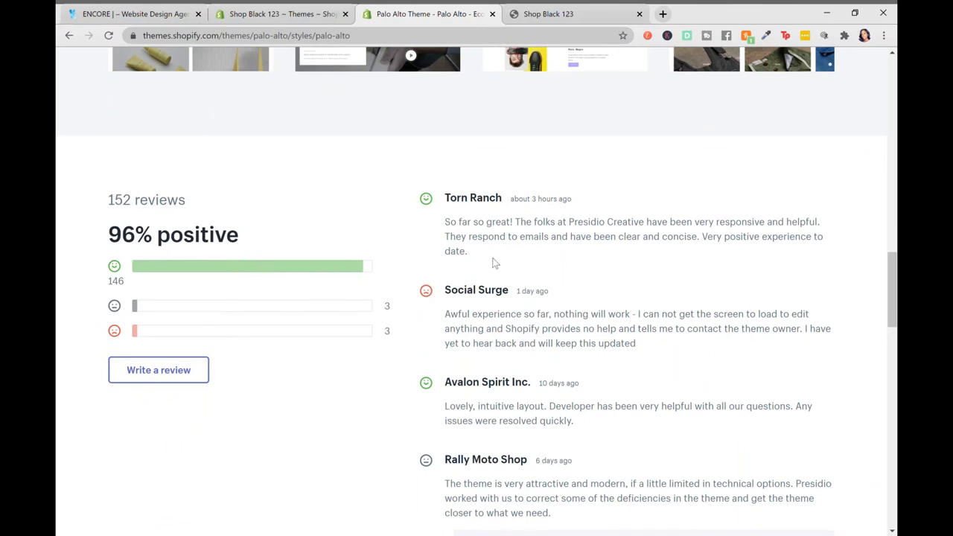
{"action": "scroll", "coordinate": [504, 261], "scroll_direction": "up", "scroll_amount": 6}
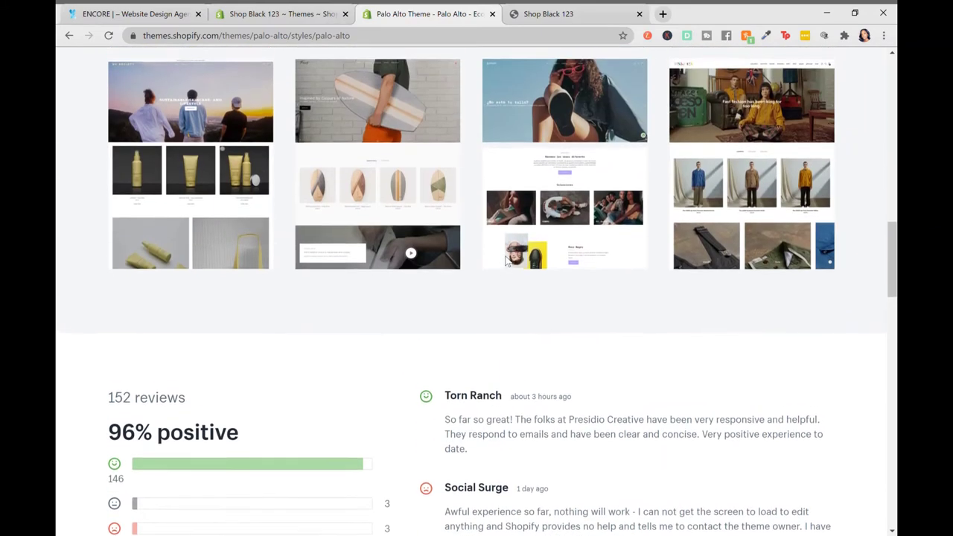
{"action": "scroll", "coordinate": [505, 260], "scroll_direction": "up", "scroll_amount": 3}
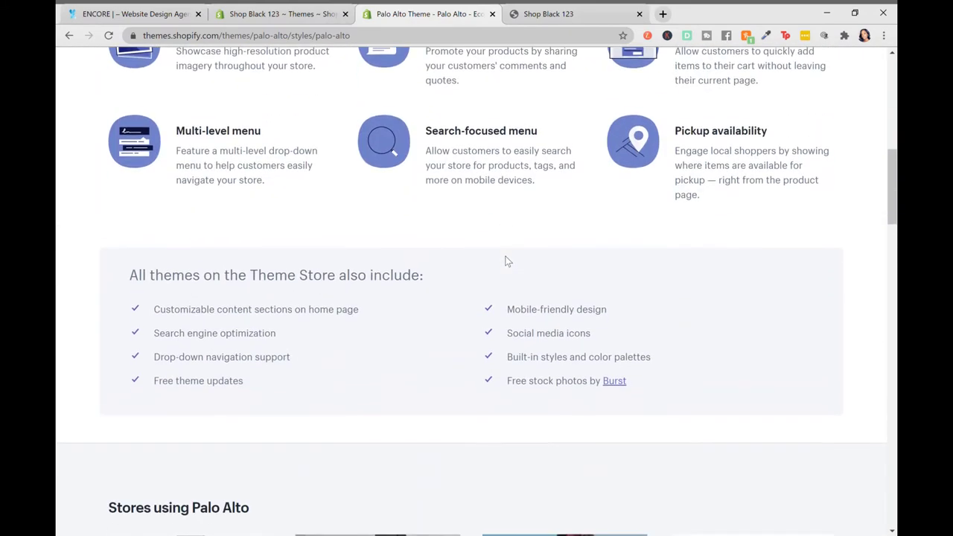
{"action": "scroll", "coordinate": [505, 255], "scroll_direction": "down", "scroll_amount": 4}
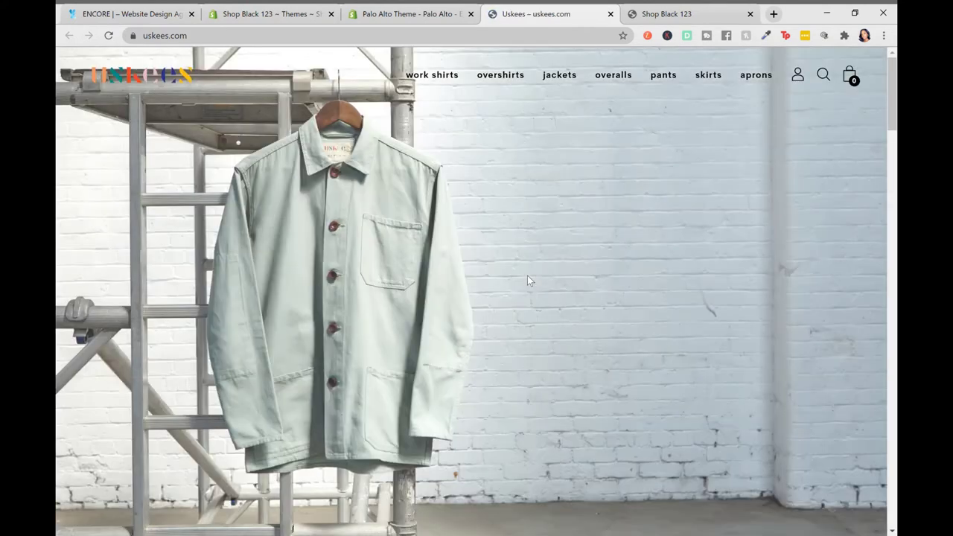
Scroll the Uskees home page past Work Shirts, Overshirts and the SLOW video to the footer
{"action": "scroll", "coordinate": [527, 280], "scroll_direction": "down", "scroll_amount": 10}
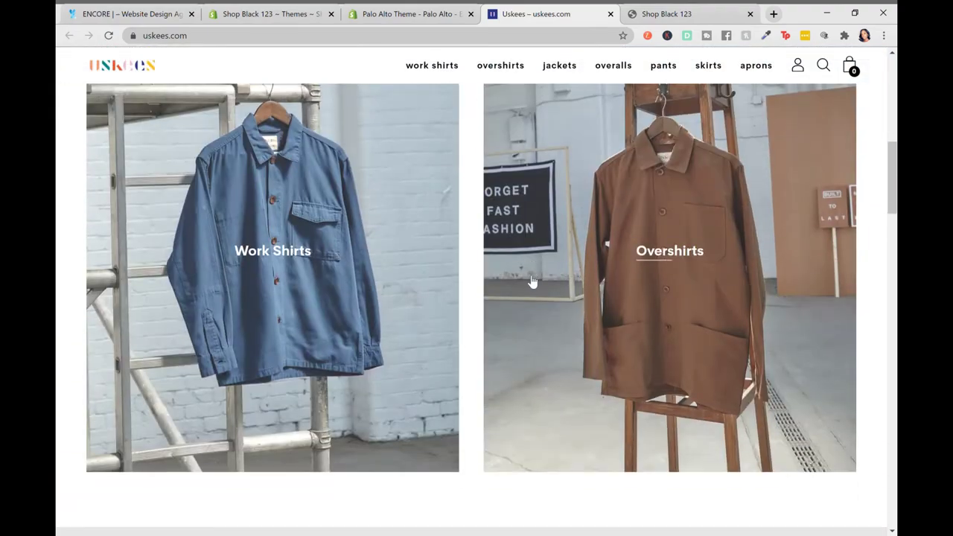
{"action": "scroll", "coordinate": [529, 277], "scroll_direction": "down", "scroll_amount": 5}
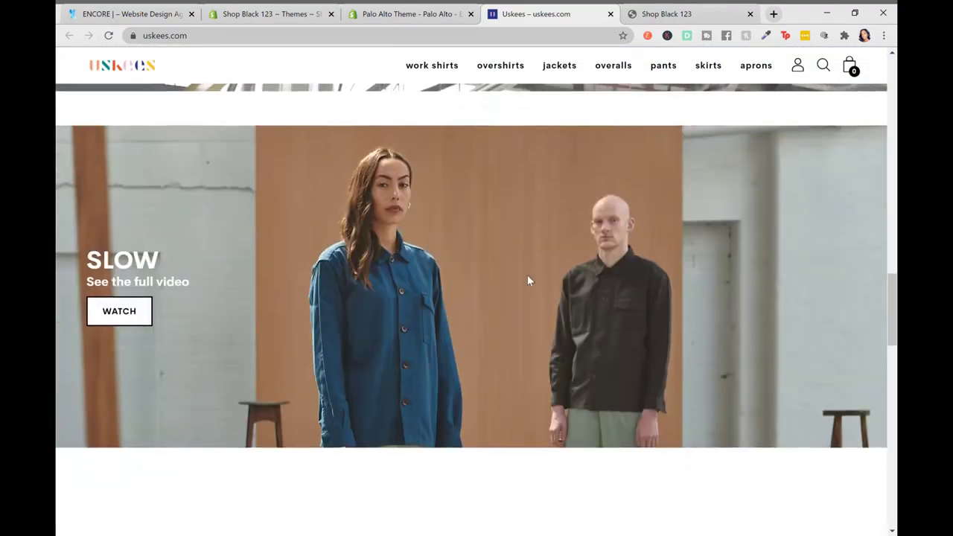
{"action": "scroll", "coordinate": [527, 279], "scroll_direction": "down", "scroll_amount": 15}
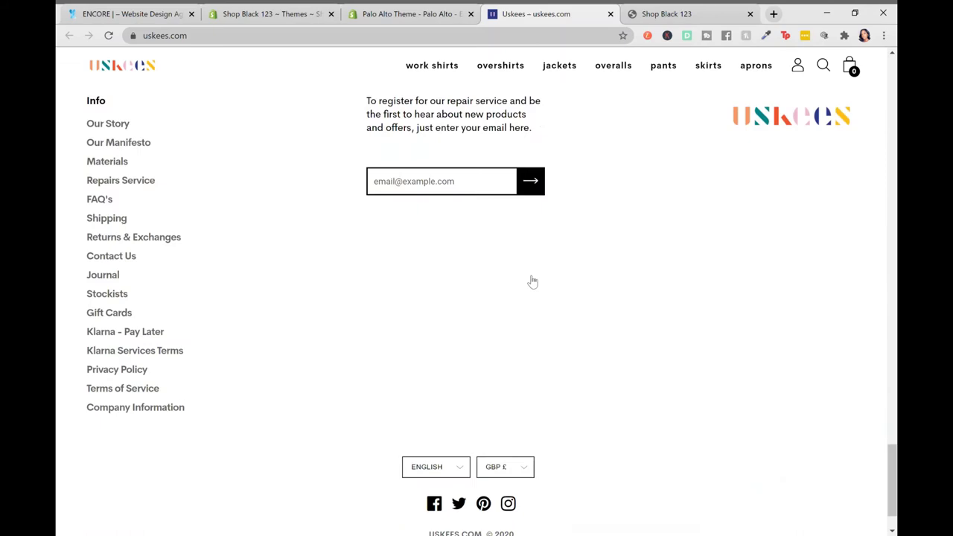
Return to the Palo Alto theme page and scroll to features like Quick buy and Pickup availability
{"action": "left_click", "coordinate": [392, 18]}
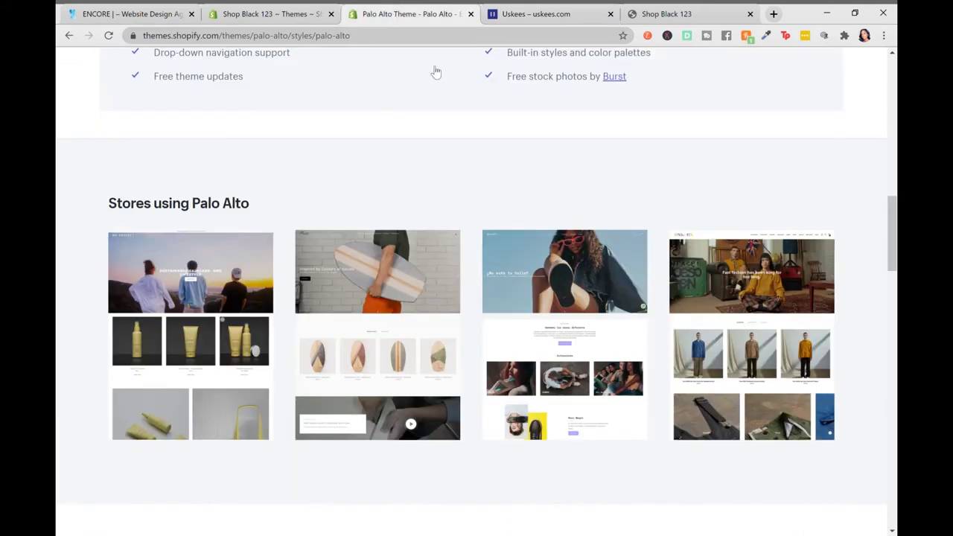
{"action": "scroll", "coordinate": [558, 222], "scroll_direction": "up", "scroll_amount": 10}
{"action": "scroll", "coordinate": [560, 227], "scroll_direction": "down", "scroll_amount": 2}
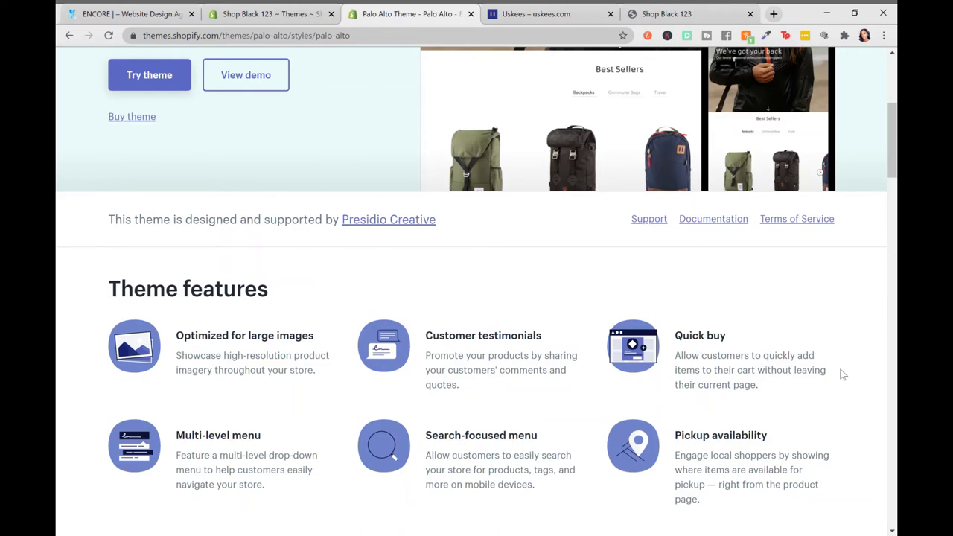
{"action": "scroll", "coordinate": [841, 374], "scroll_direction": "down", "scroll_amount": 1}
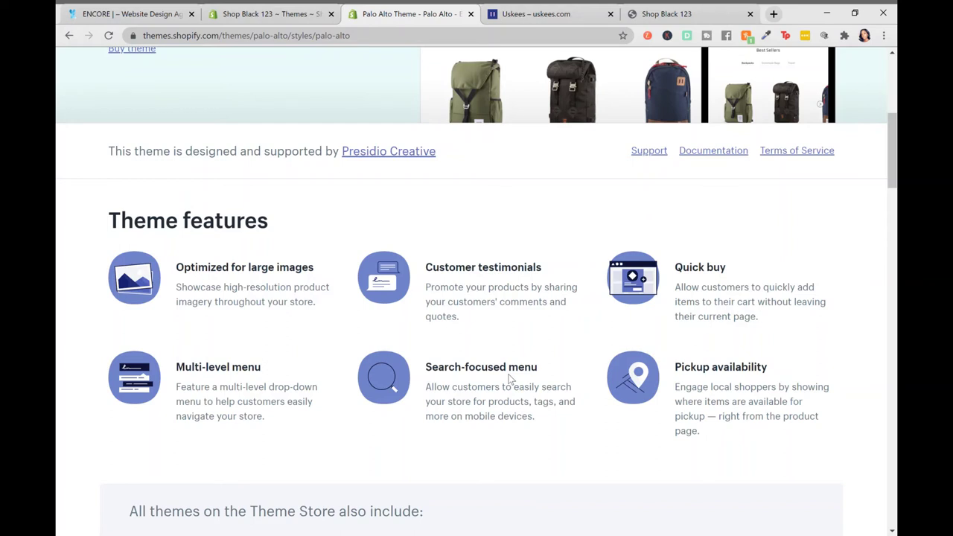
{"action": "scroll", "coordinate": [511, 379], "scroll_direction": "down", "scroll_amount": 1}
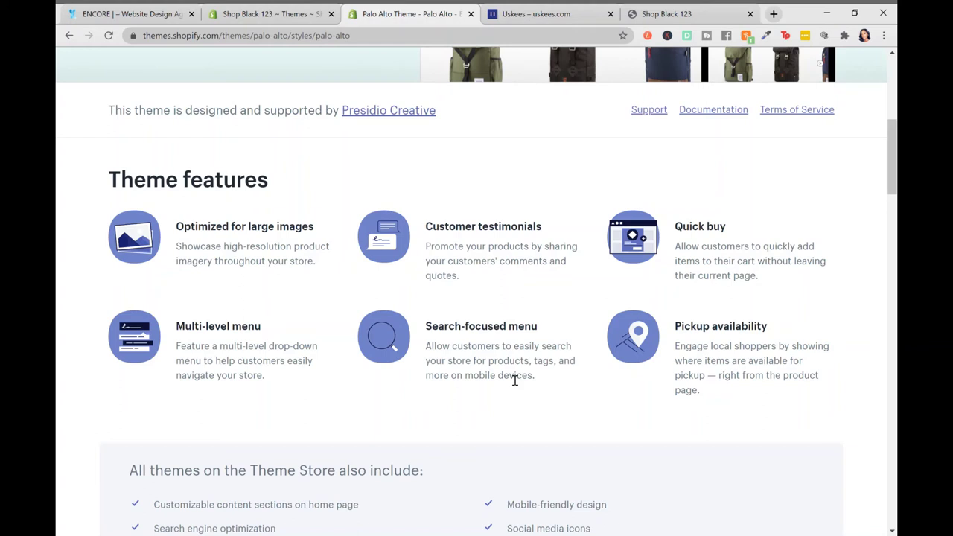
{"action": "scroll", "coordinate": [515, 379], "scroll_direction": "up", "scroll_amount": 1}
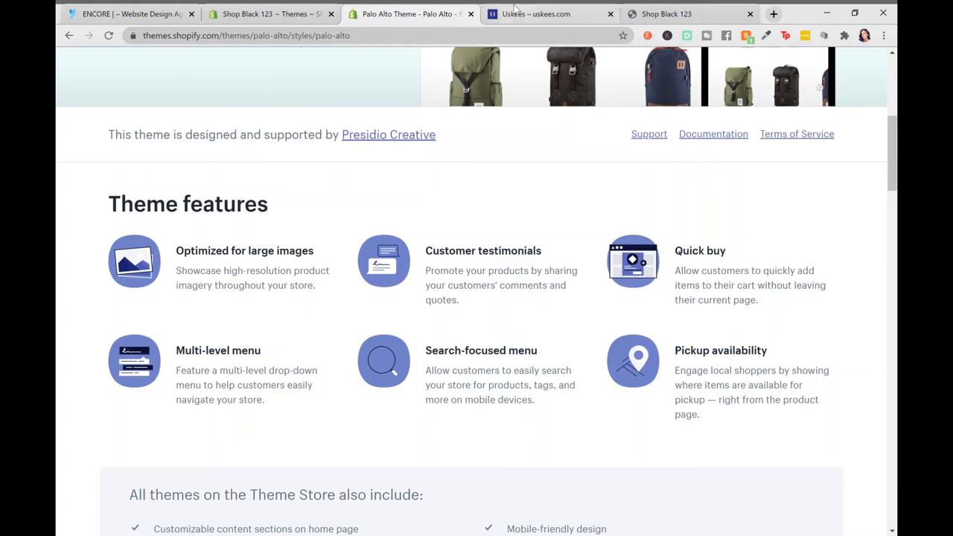
Switch back to the Uskees example store and scroll to the top of its page
{"action": "left_click", "coordinate": [514, 9]}
{"action": "scroll", "coordinate": [100, 119], "scroll_direction": "up", "scroll_amount": 1}
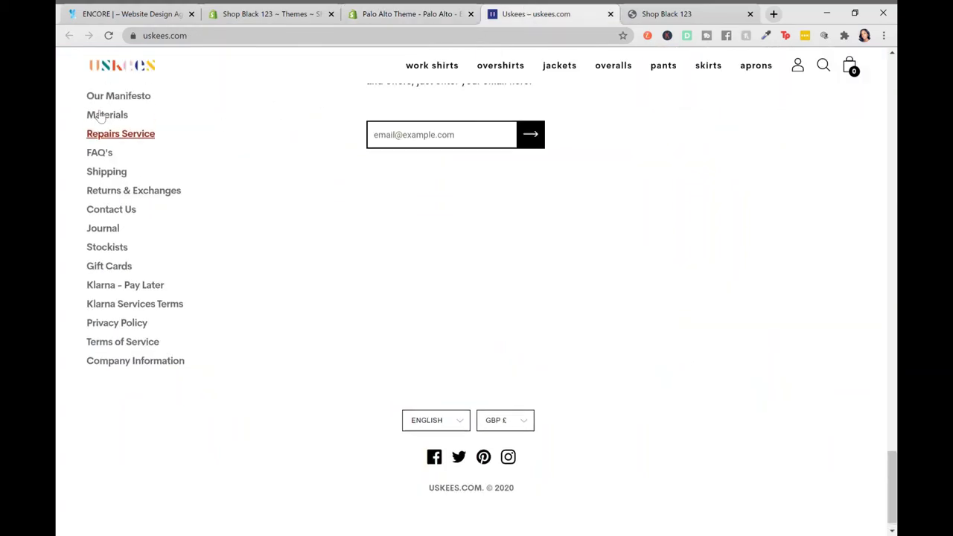
{"action": "scroll", "coordinate": [97, 113], "scroll_direction": "up", "scroll_amount": 12}
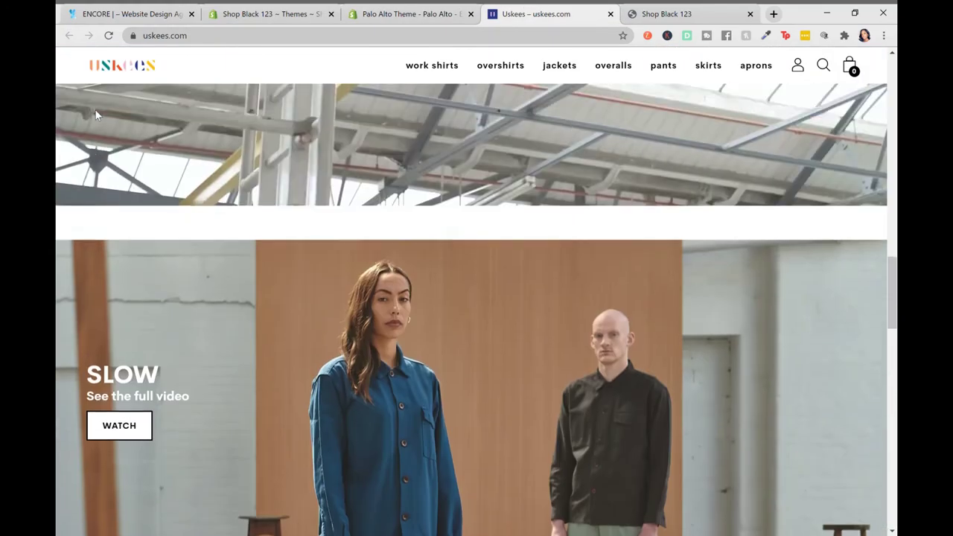
{"action": "scroll", "coordinate": [96, 113], "scroll_direction": "up", "scroll_amount": 5}
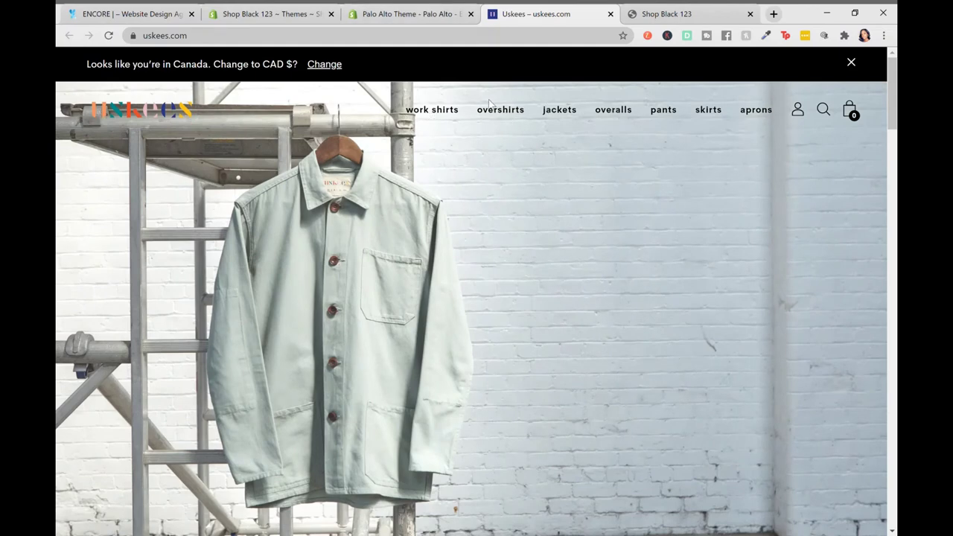
Open the Jackets collection and scroll down to the footer and back to the banner
{"action": "left_click", "coordinate": [566, 112]}
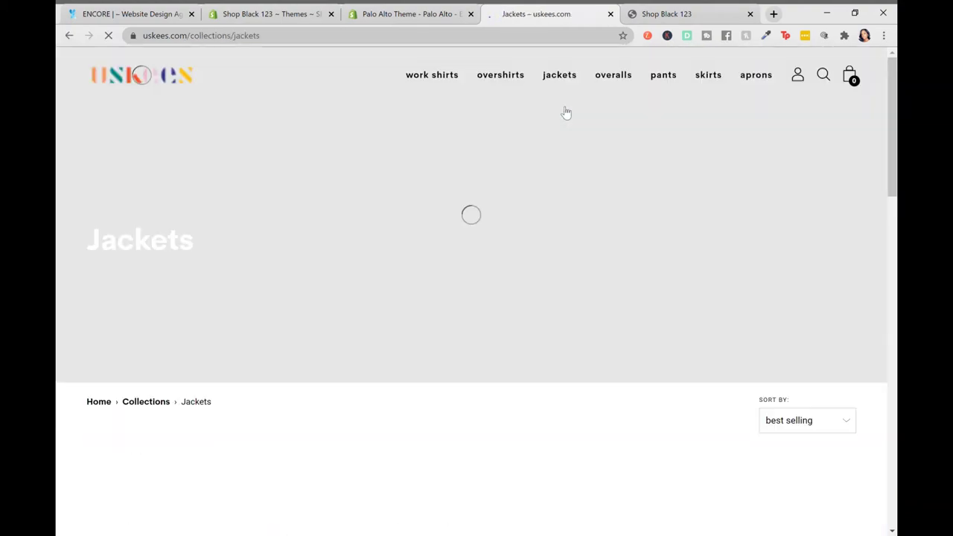
{"action": "scroll", "coordinate": [430, 249], "scroll_direction": "down", "scroll_amount": 10}
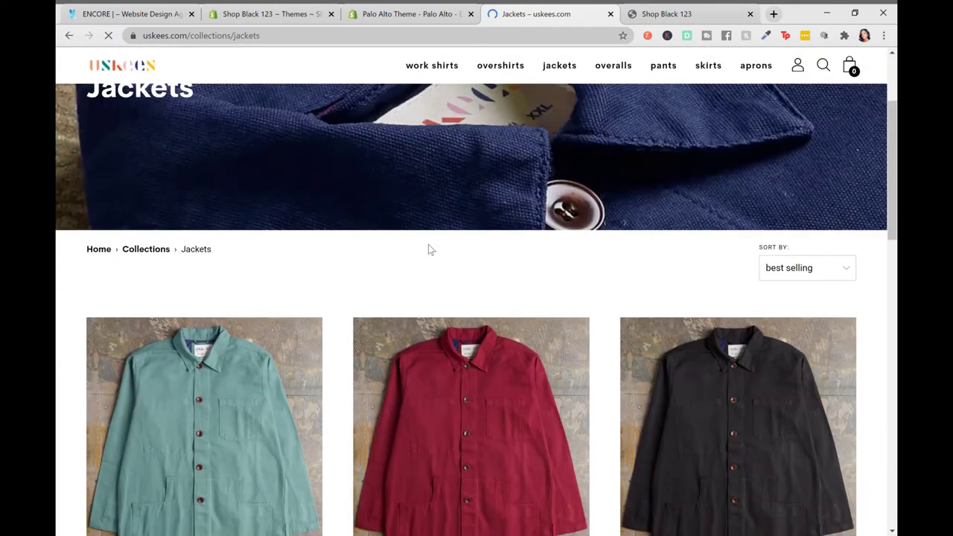
{"action": "scroll", "coordinate": [431, 249], "scroll_direction": "down", "scroll_amount": 5}
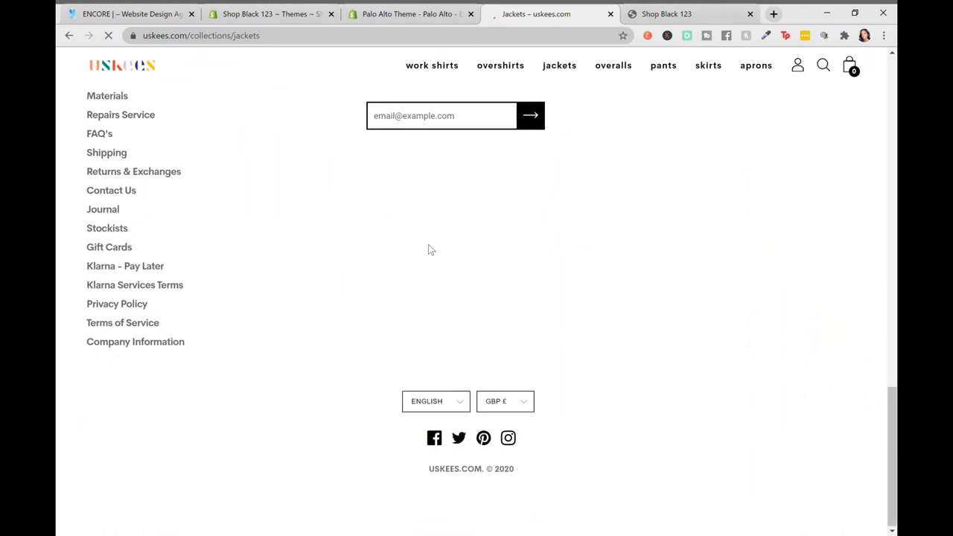
{"action": "scroll", "coordinate": [429, 249], "scroll_direction": "up", "scroll_amount": 15}
{"action": "scroll", "coordinate": [431, 247], "scroll_direction": "up", "scroll_amount": 4}
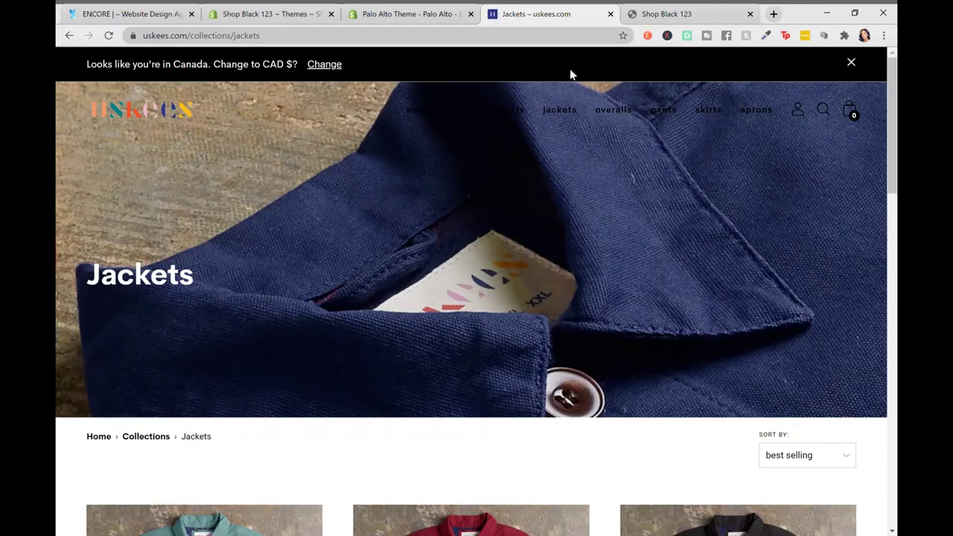
Open the Palo Alto live demo and scroll its homepage down to the 'Outdoor living in style' banner
{"action": "left_click", "coordinate": [402, 14]}
{"action": "scroll", "coordinate": [703, 253], "scroll_direction": "up", "scroll_amount": 5}
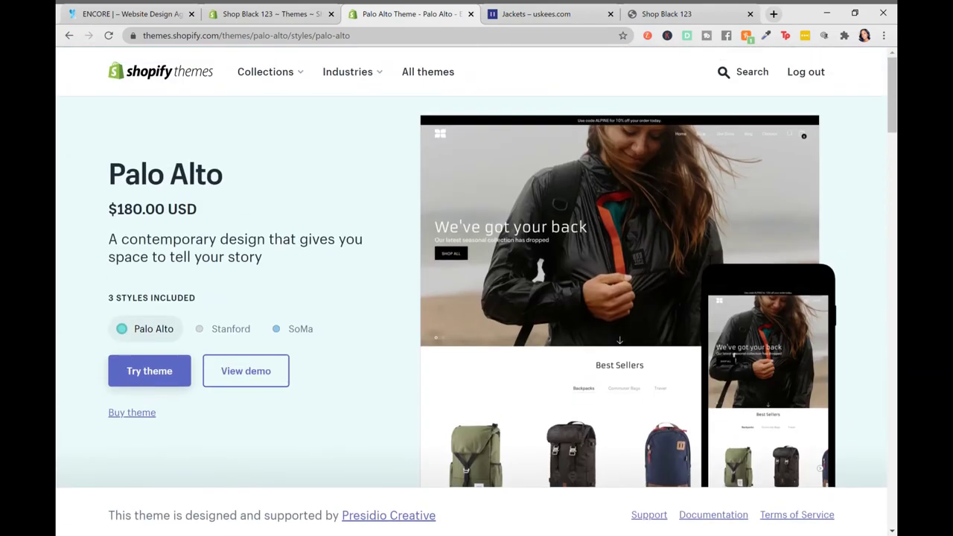
{"action": "mouse_move", "coordinate": [543, 342]}
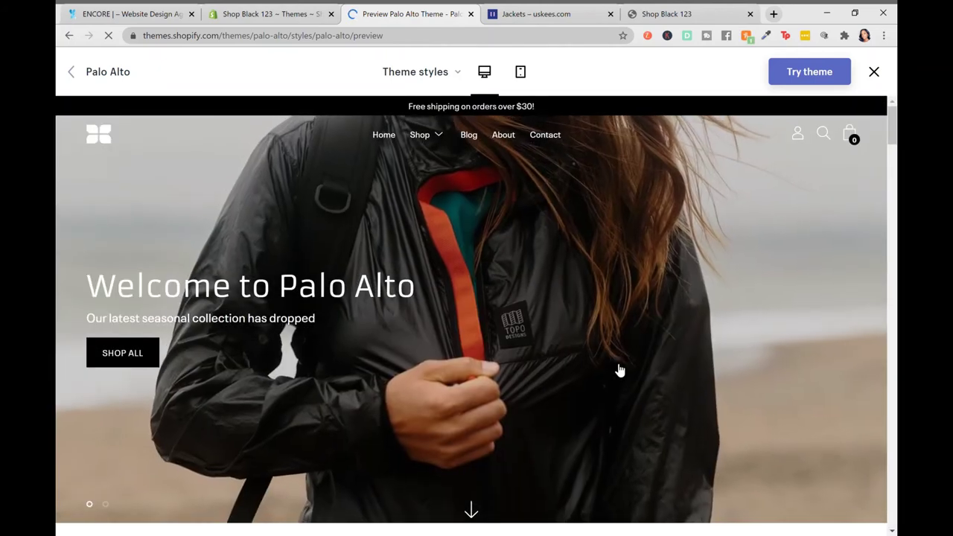
{"action": "mouse_move", "coordinate": [446, 145]}
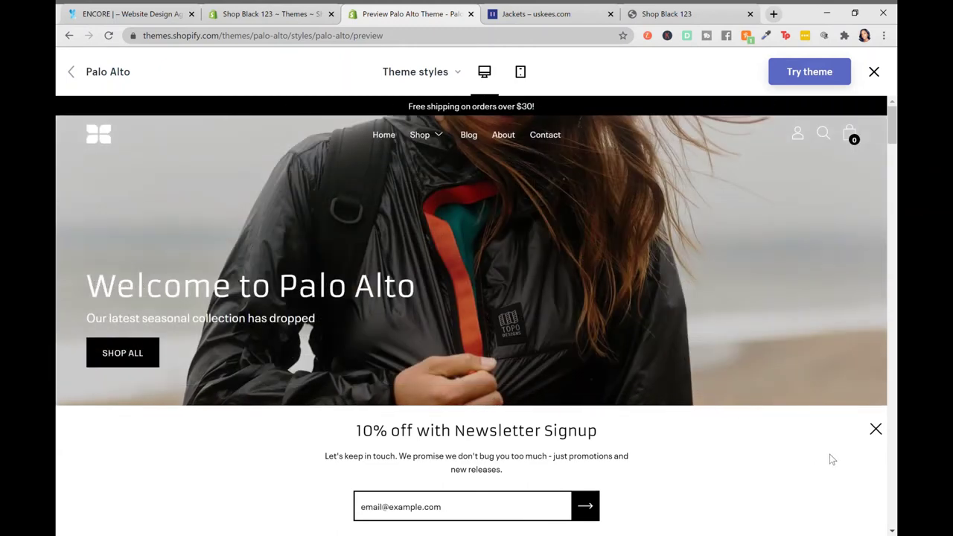
{"action": "scroll", "coordinate": [829, 453], "scroll_direction": "down", "scroll_amount": 5}
{"action": "scroll", "coordinate": [830, 455], "scroll_direction": "down", "scroll_amount": 15}
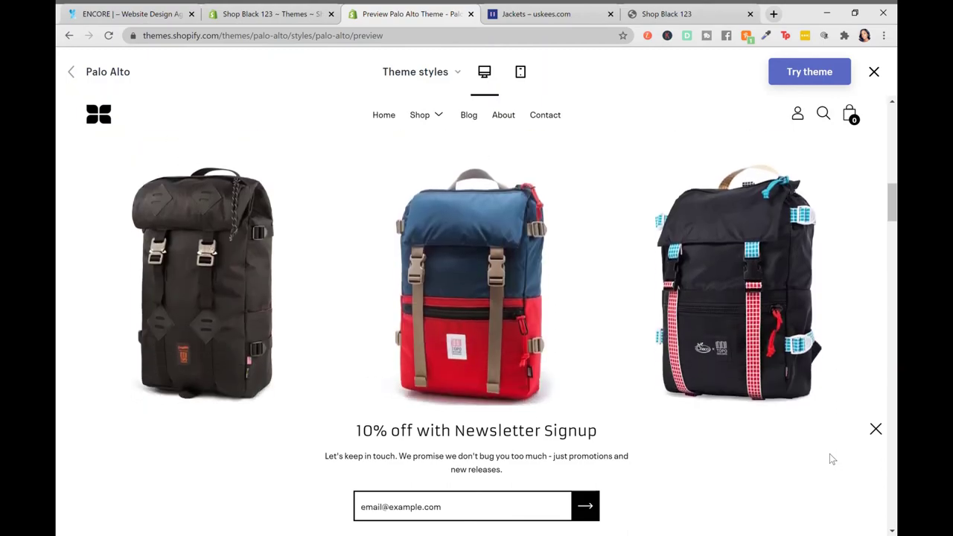
{"action": "scroll", "coordinate": [829, 453], "scroll_direction": "down", "scroll_amount": 5}
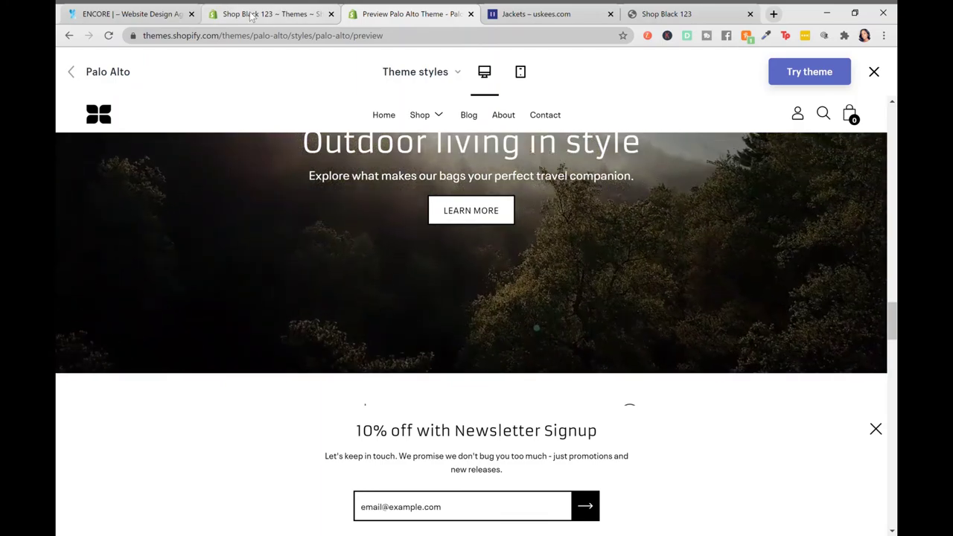
{"action": "left_click", "coordinate": [252, 15]}
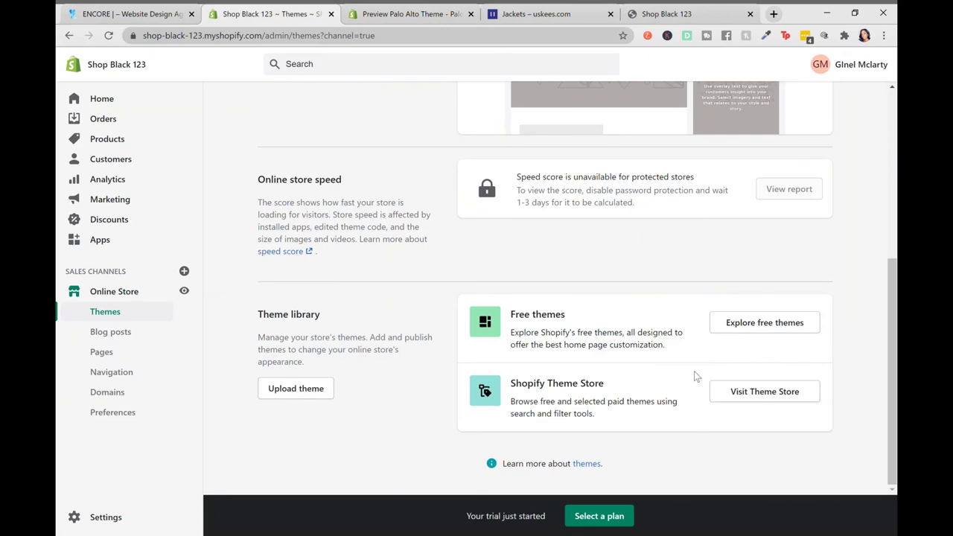
{"action": "scroll", "coordinate": [410, 340], "scroll_direction": "up", "scroll_amount": 5}
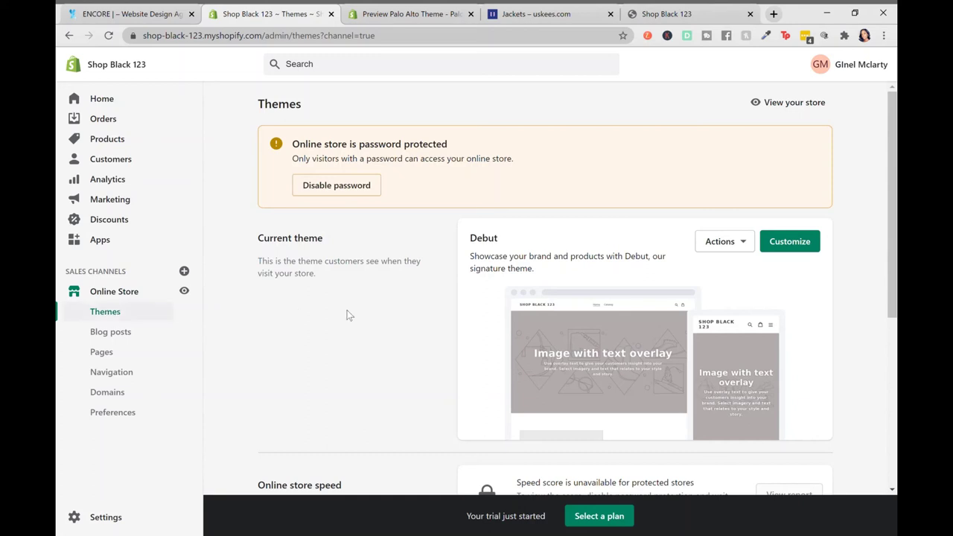
{"action": "scroll", "coordinate": [361, 315], "scroll_direction": "down", "scroll_amount": 4}
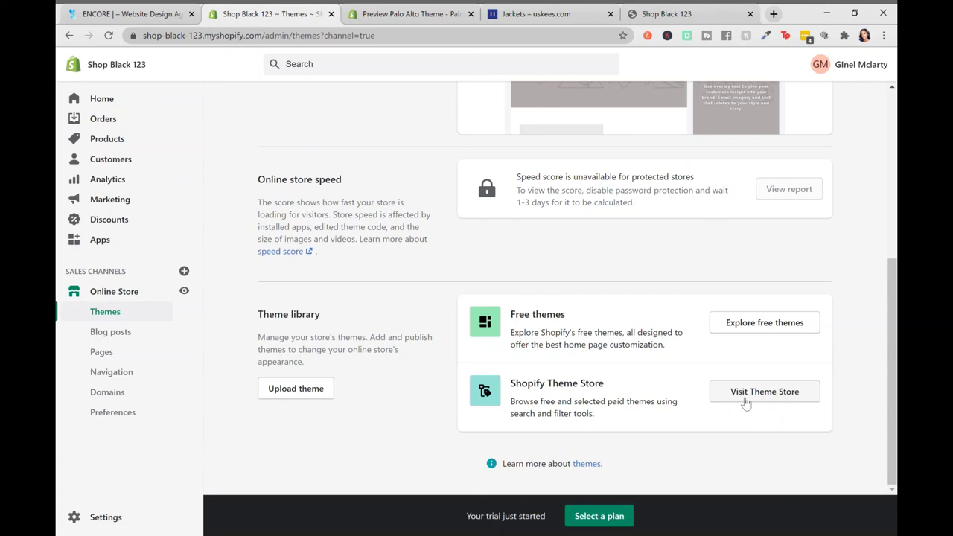
{"action": "left_click", "coordinate": [402, 13]}
Go to themeforest.net and enter 'shopify' in its theme search box
{"action": "left_click", "coordinate": [426, 43]}
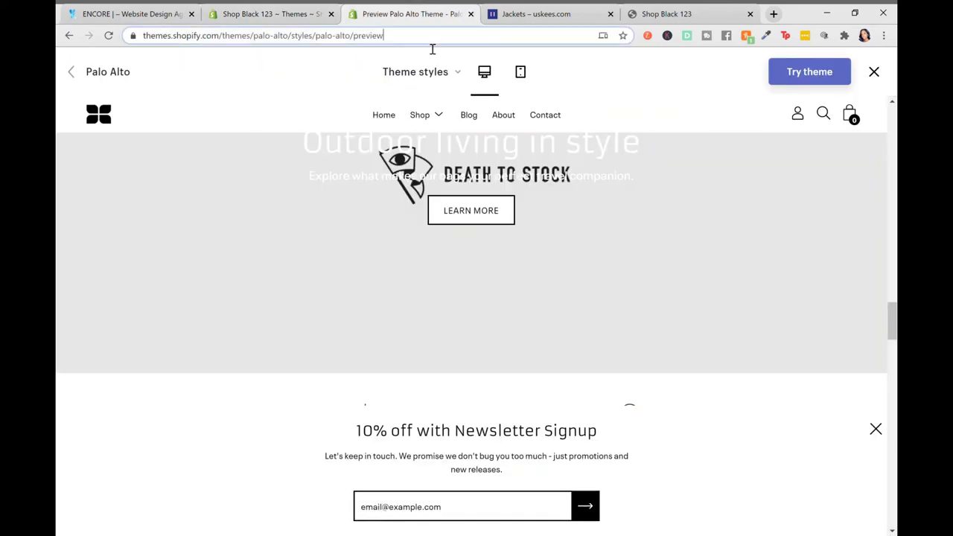
{"action": "type", "text": "theme"}
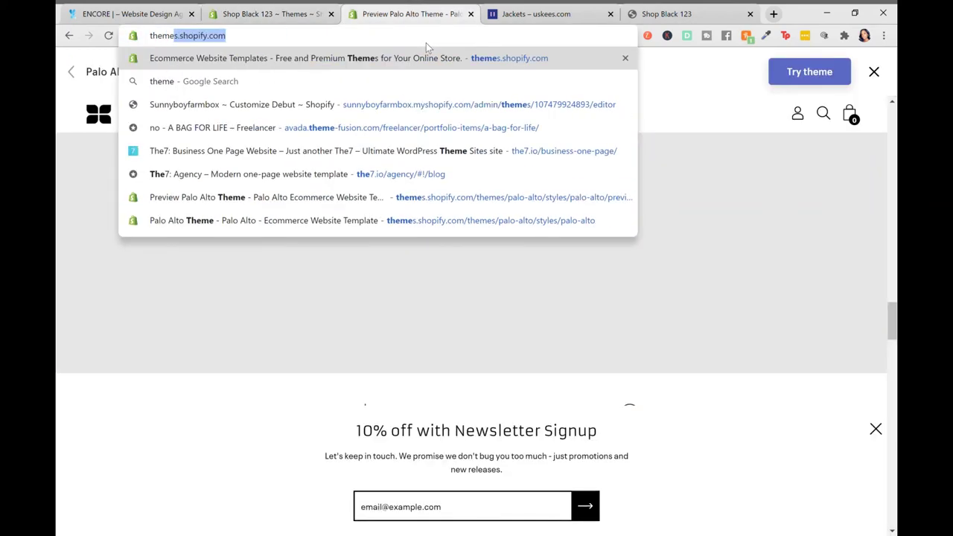
{"action": "type", "text": "forest.net"}
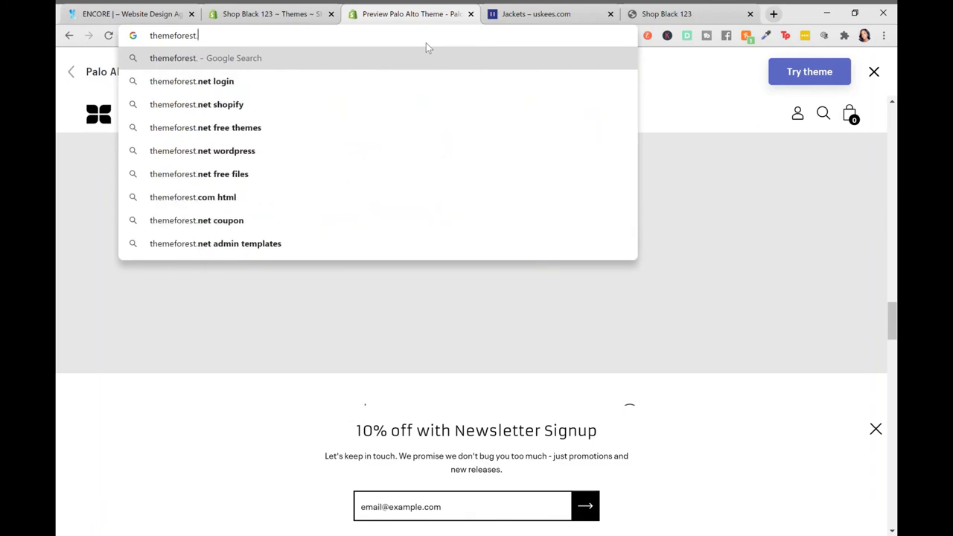
{"action": "key", "text": "Return"}
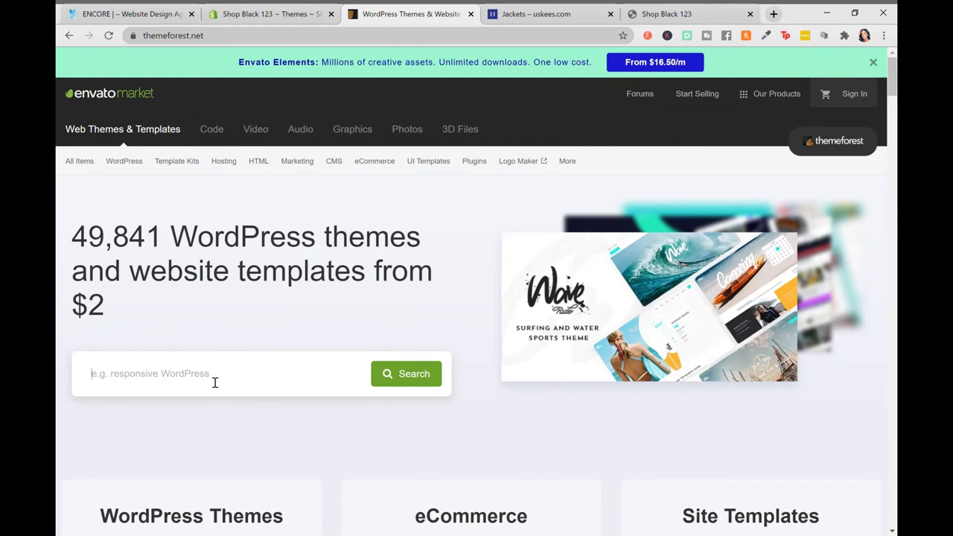
{"action": "type", "text": "shopif"}
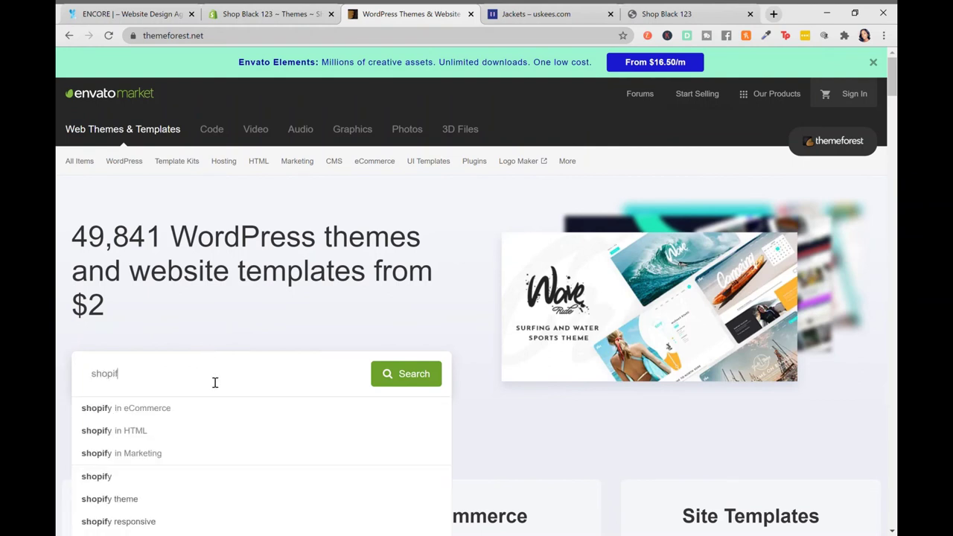
{"action": "type", "text": "y"}
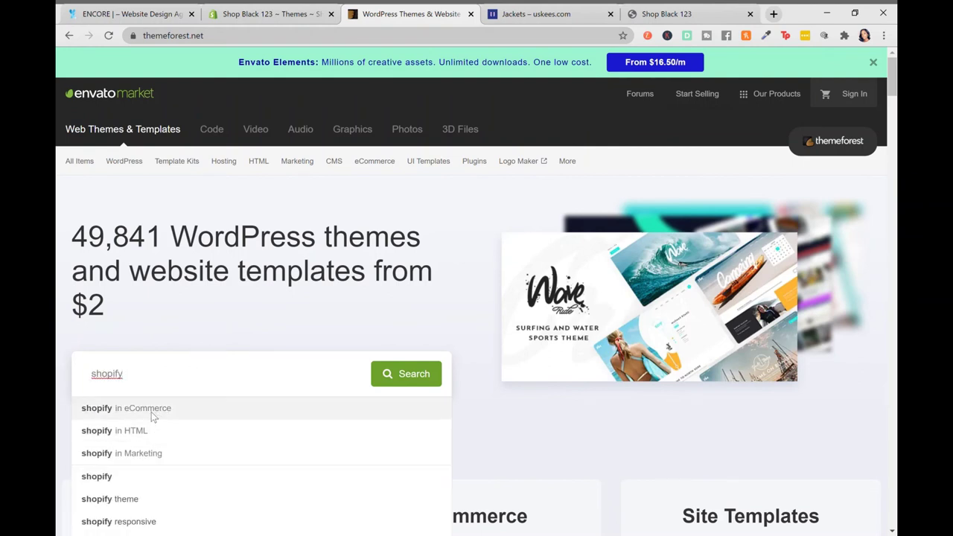
Choose 'shopify in eCommerce' and browse the 1,230 results led by Wokiee, Avone and Porto
{"action": "left_click", "coordinate": [151, 411]}
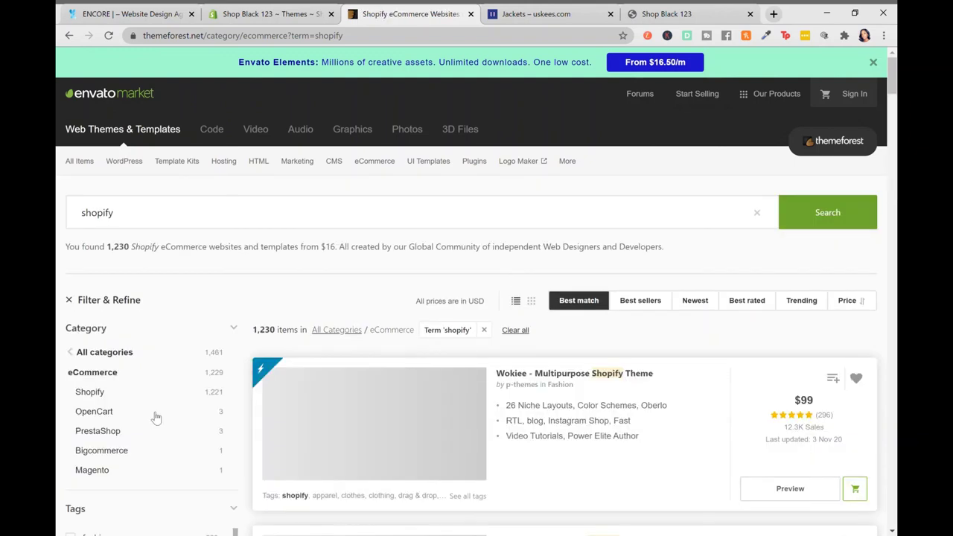
{"action": "scroll", "coordinate": [649, 320], "scroll_direction": "down", "scroll_amount": 2}
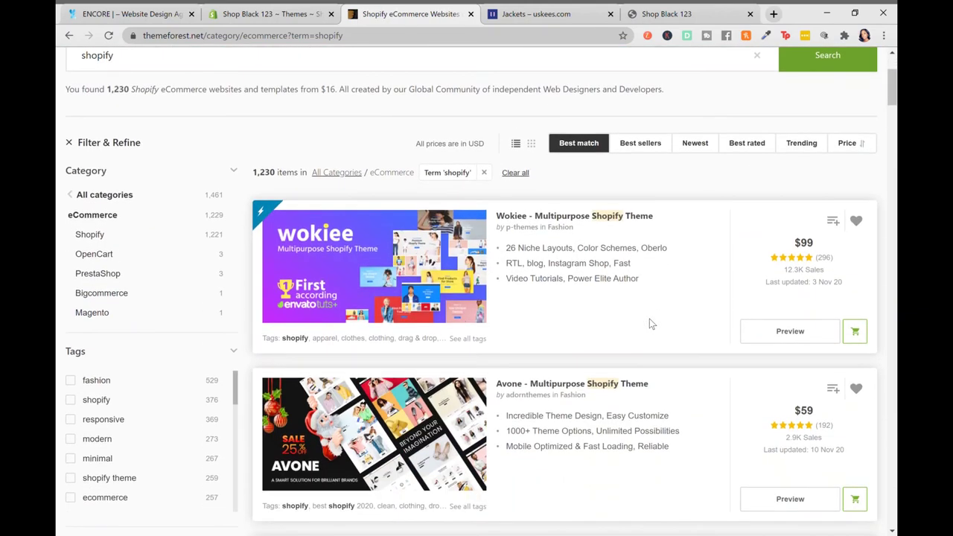
{"action": "scroll", "coordinate": [649, 318], "scroll_direction": "down", "scroll_amount": 1}
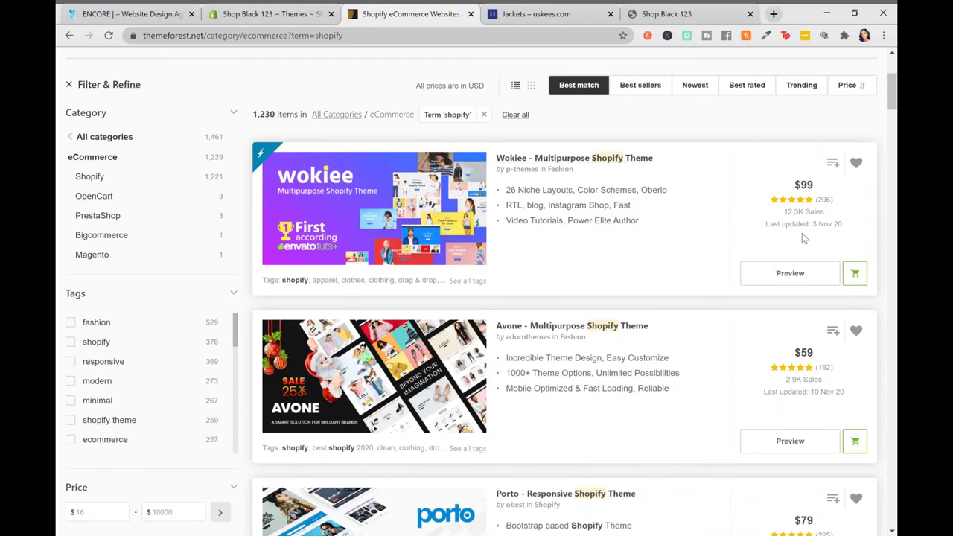
{"action": "scroll", "coordinate": [646, 384], "scroll_direction": "down", "scroll_amount": 13}
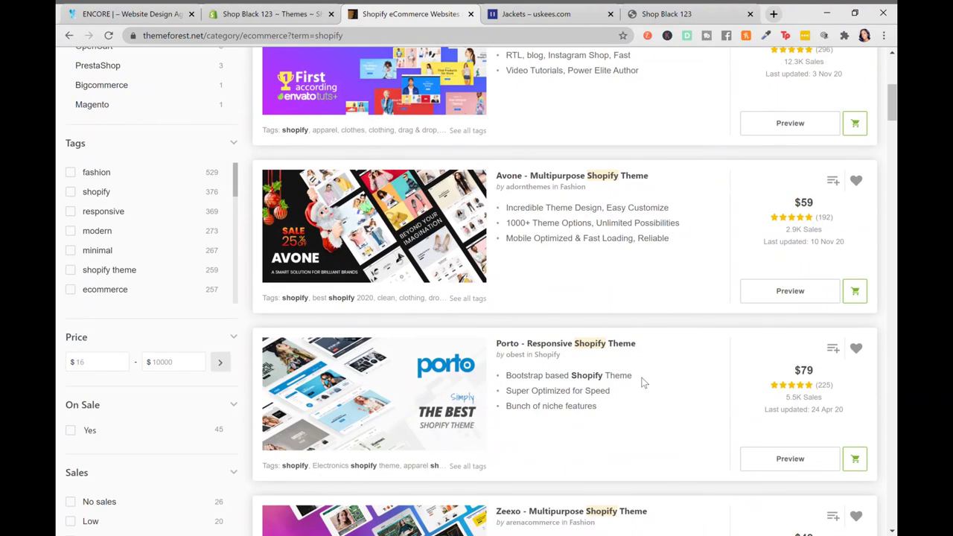
{"action": "scroll", "coordinate": [644, 383], "scroll_direction": "down", "scroll_amount": 5}
{"action": "scroll", "coordinate": [645, 382], "scroll_direction": "up", "scroll_amount": 16}
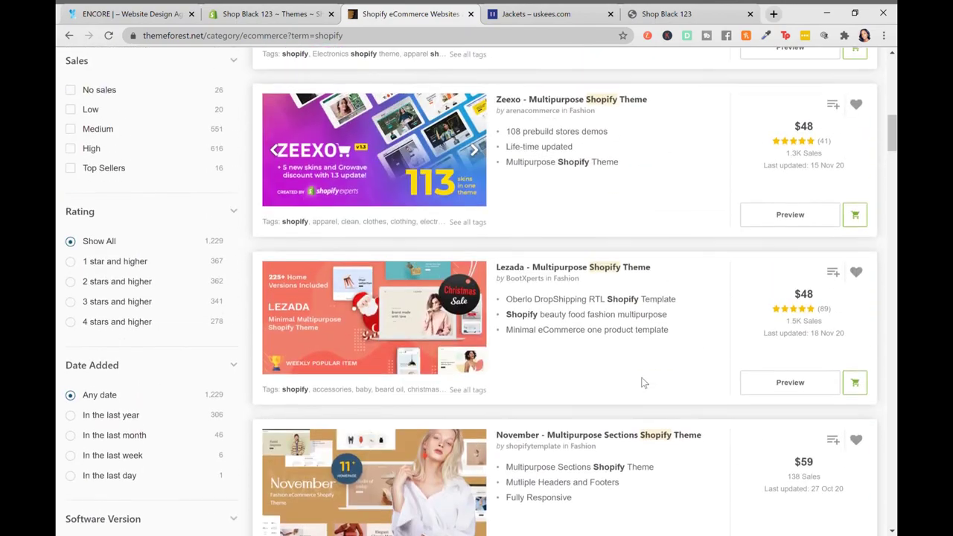
{"action": "scroll", "coordinate": [644, 383], "scroll_direction": "up", "scroll_amount": 5}
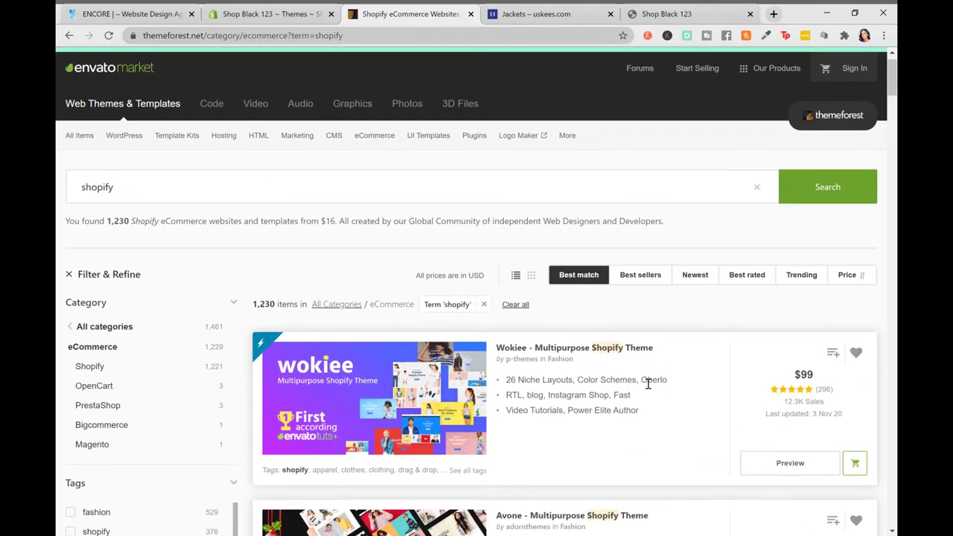